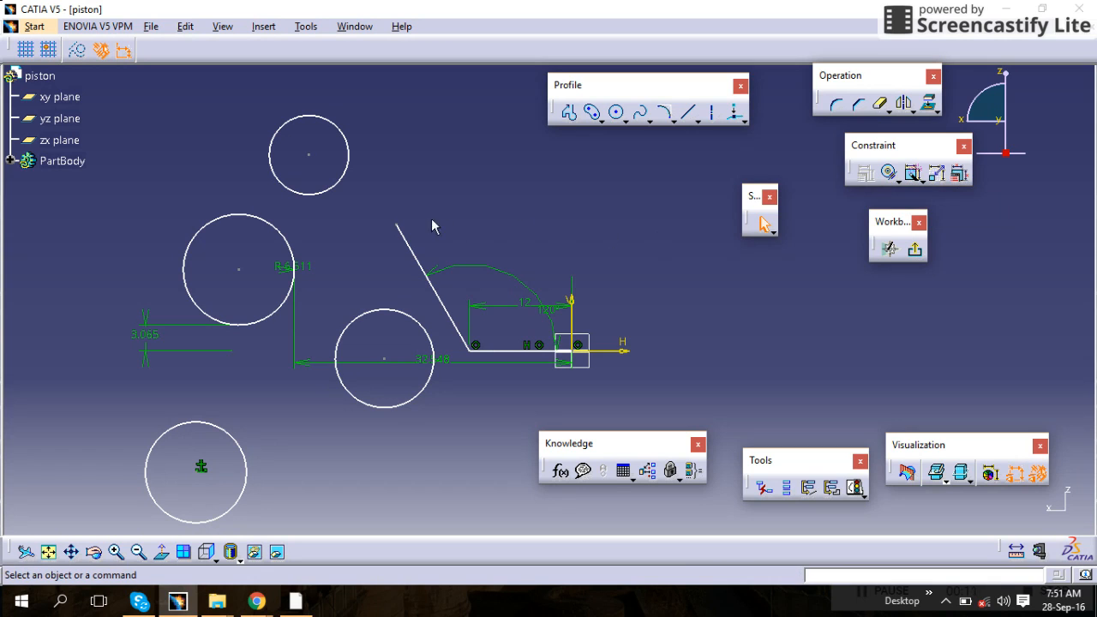
Open the multi-constraint editor for the sketch's dimensions and set the horizontal offset to 35 mm
{"action": "left_click", "coordinate": [289, 240]}
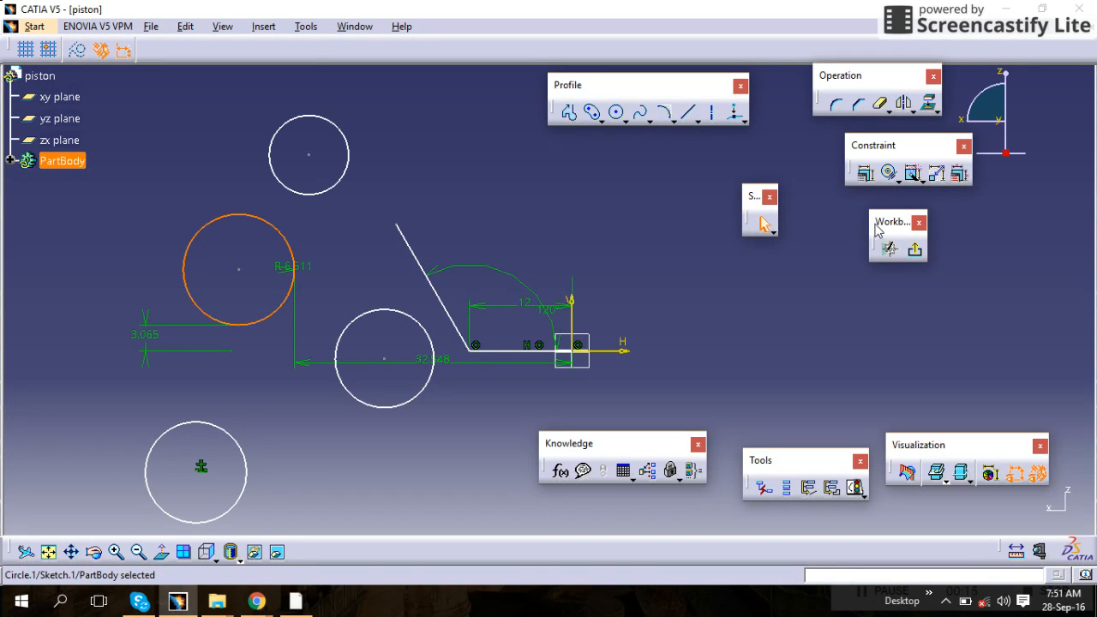
{"action": "left_click", "coordinate": [959, 174]}
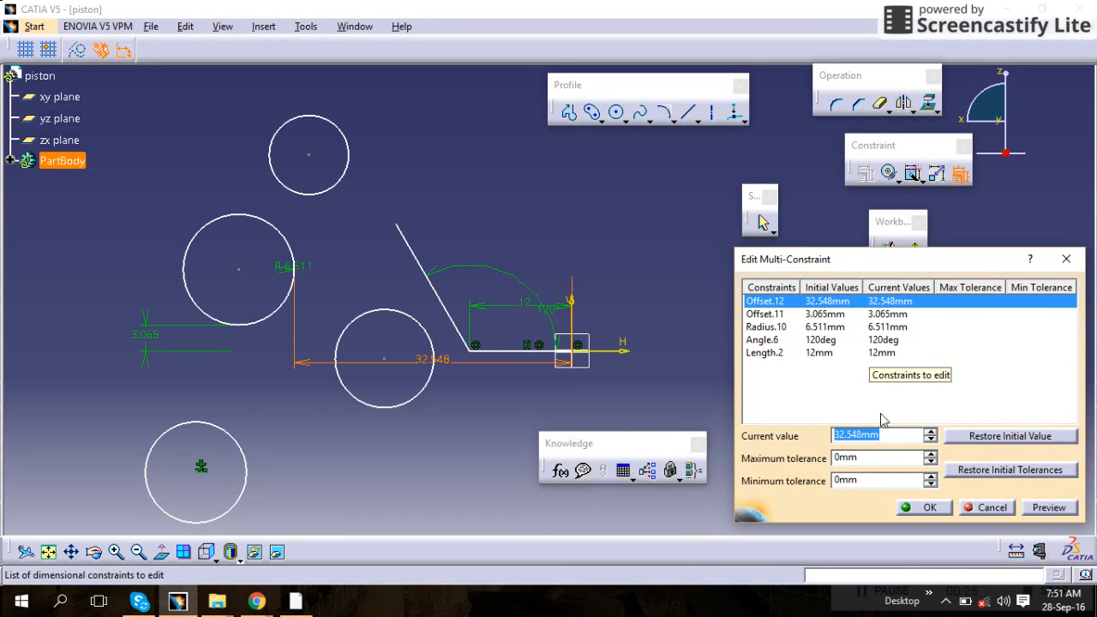
{"action": "type", "text": "35"}
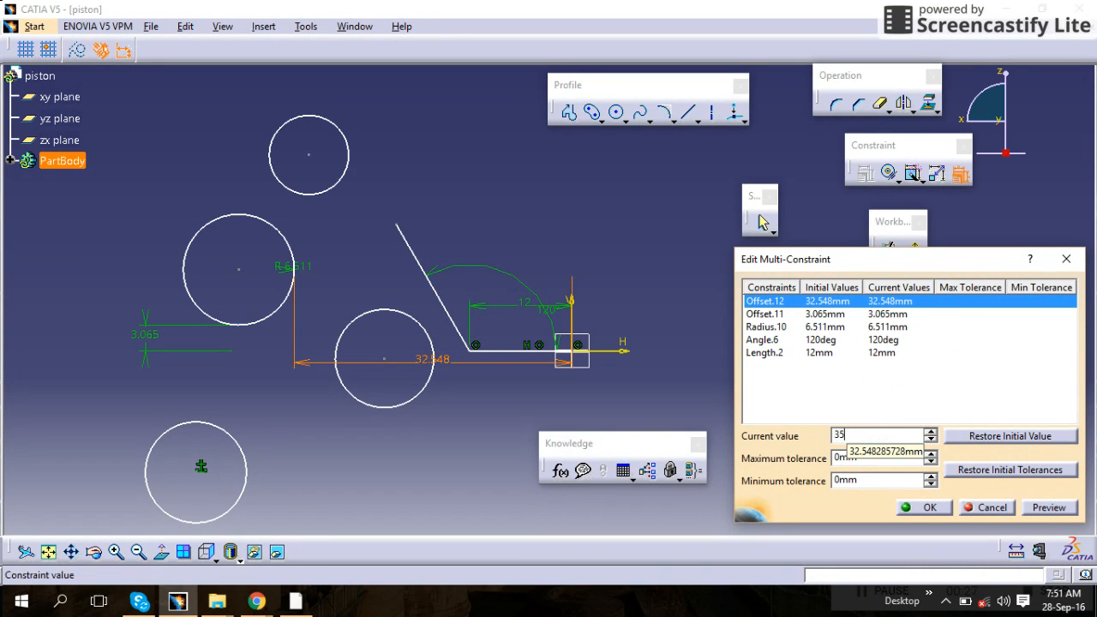
{"action": "key", "text": "Return"}
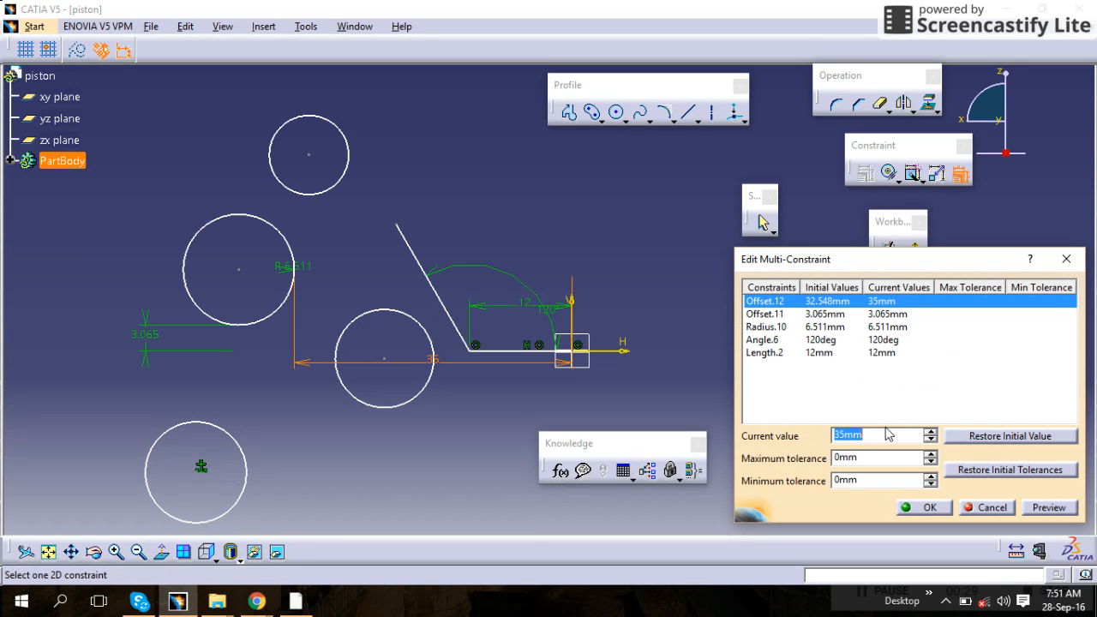
Set the vertical offset constraint to 5 mm and the large circle's radius to 10 mm
{"action": "left_click", "coordinate": [883, 314]}
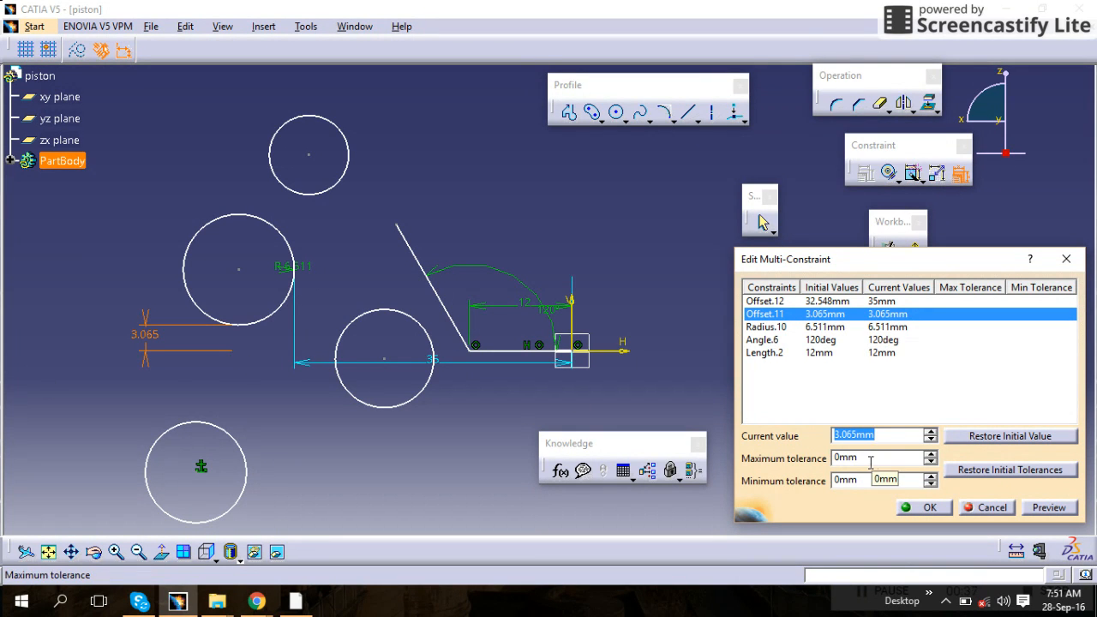
{"action": "type", "text": "5"}
{"action": "left_click", "coordinate": [849, 339]}
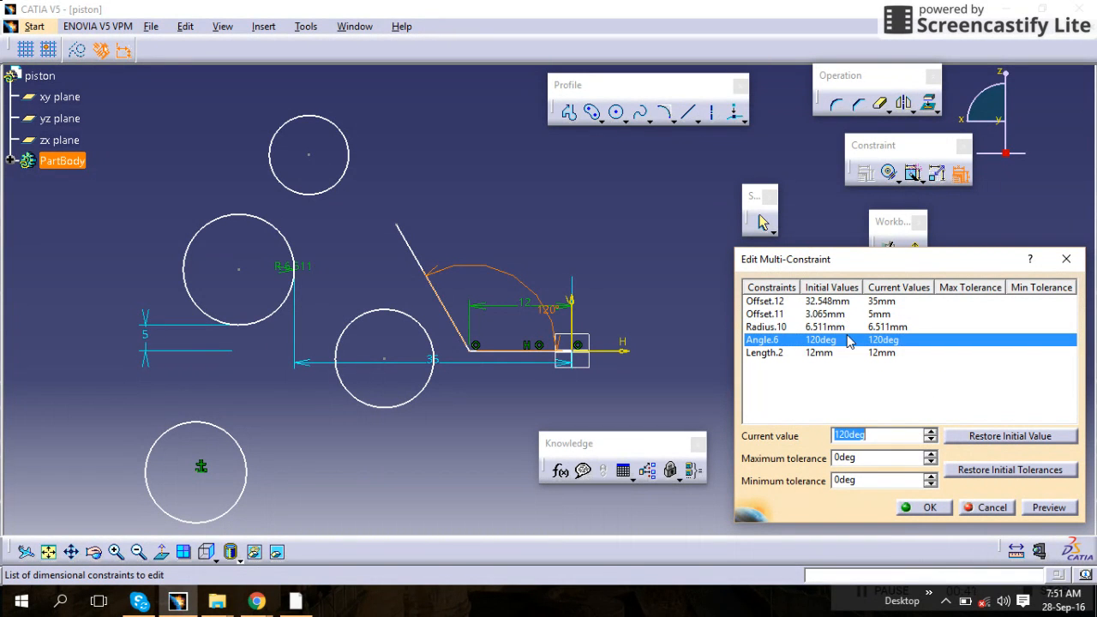
{"action": "left_click", "coordinate": [868, 329]}
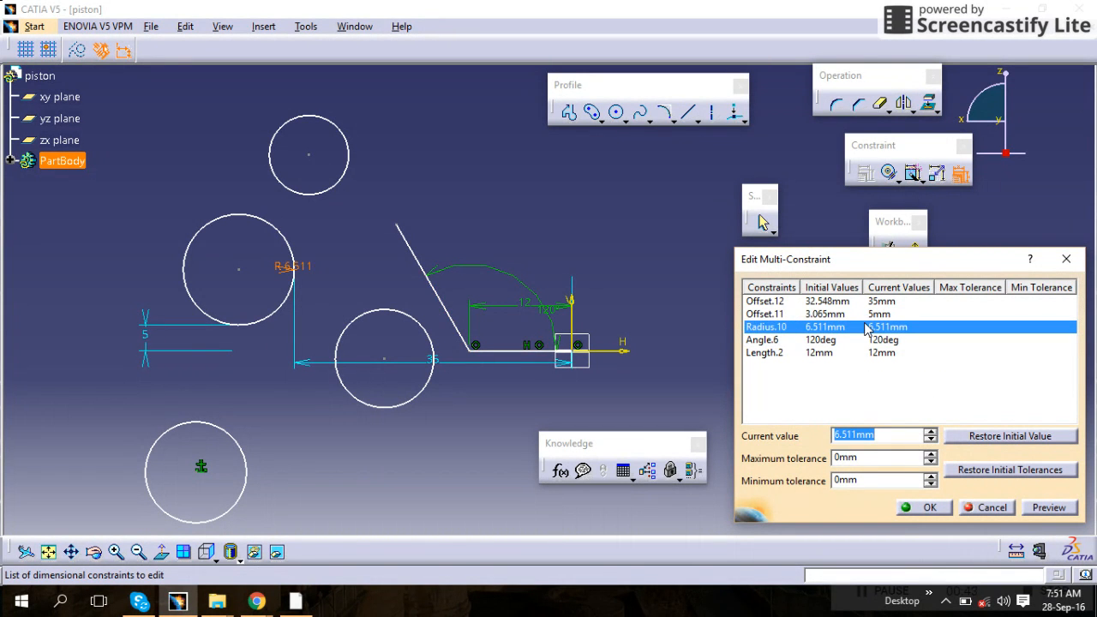
{"action": "type", "text": "10"}
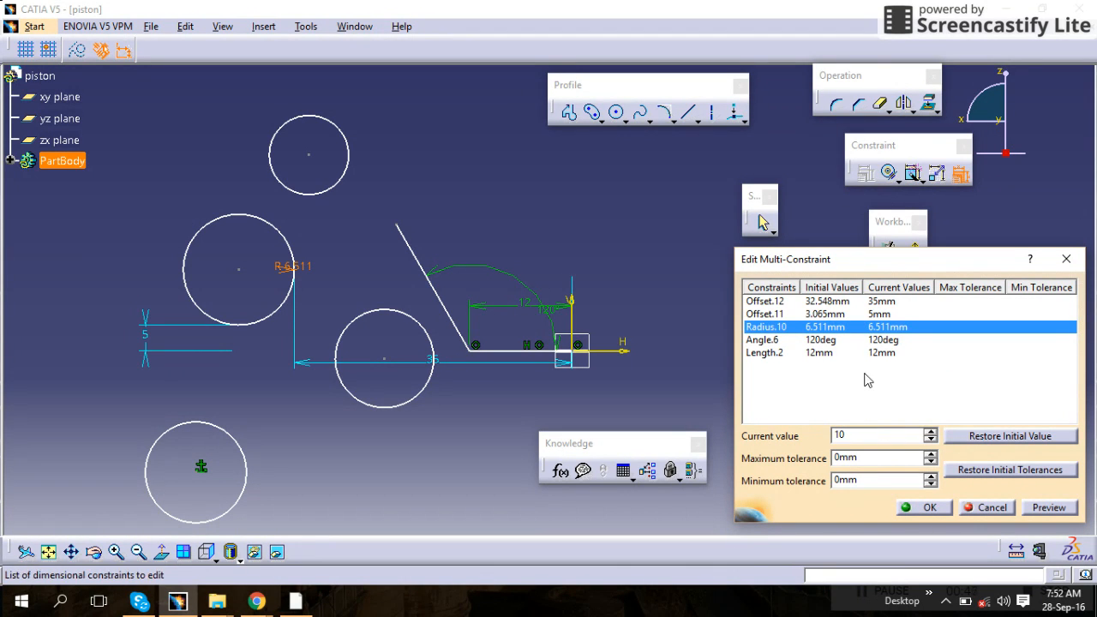
Set the angle constraint to 130 degrees and the line length to 15 mm, preview and apply the changes
{"action": "left_click", "coordinate": [861, 341]}
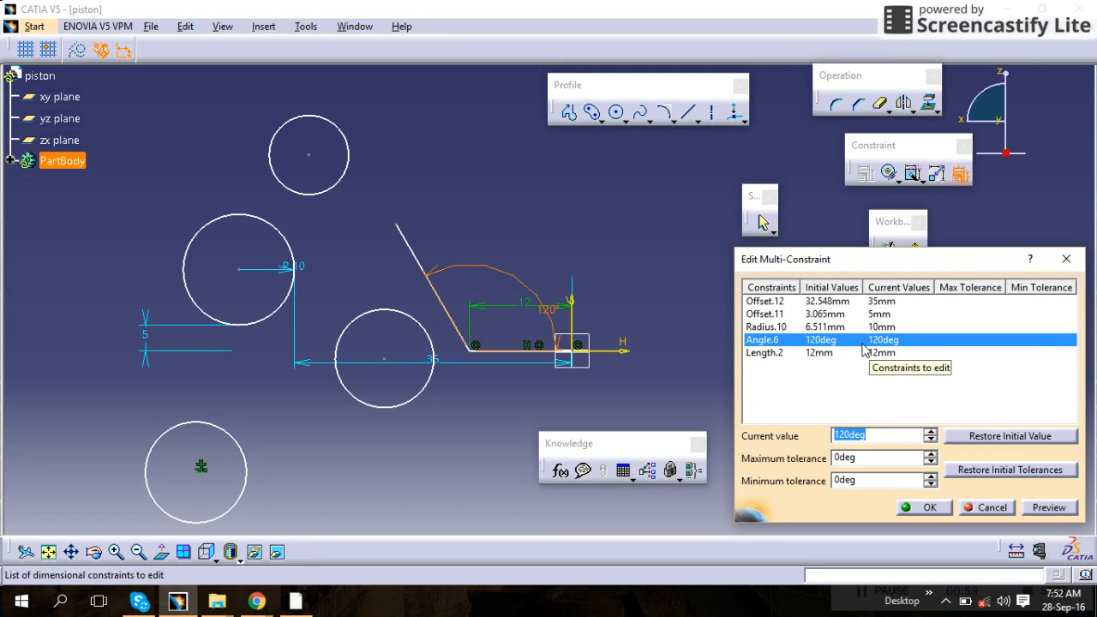
{"action": "type", "text": "130"}
{"action": "left_click", "coordinate": [858, 354]}
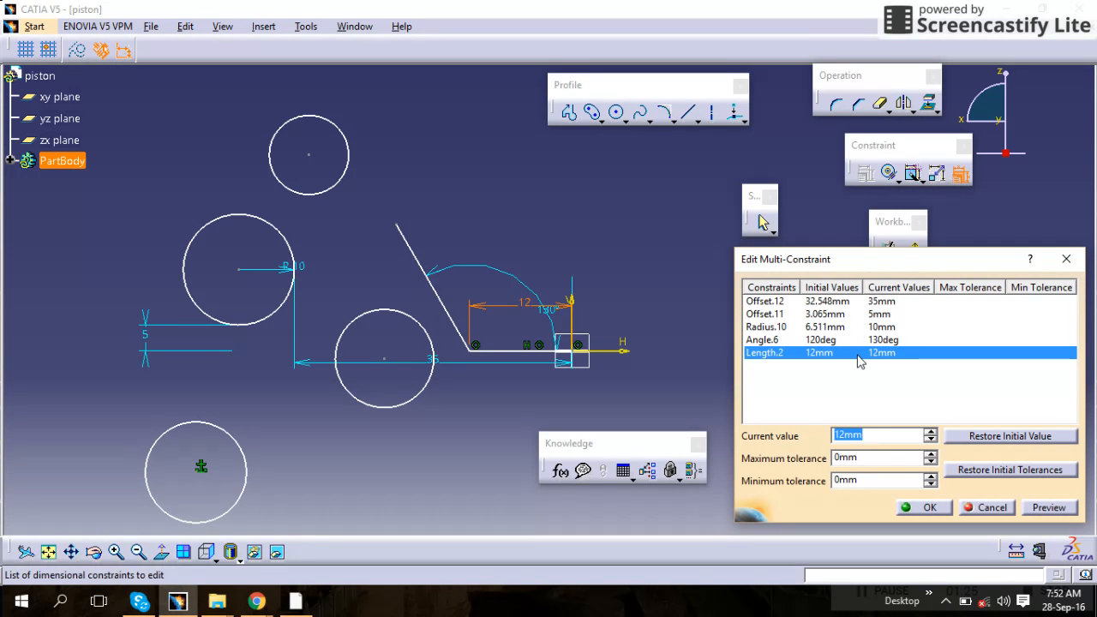
{"action": "type", "text": "15"}
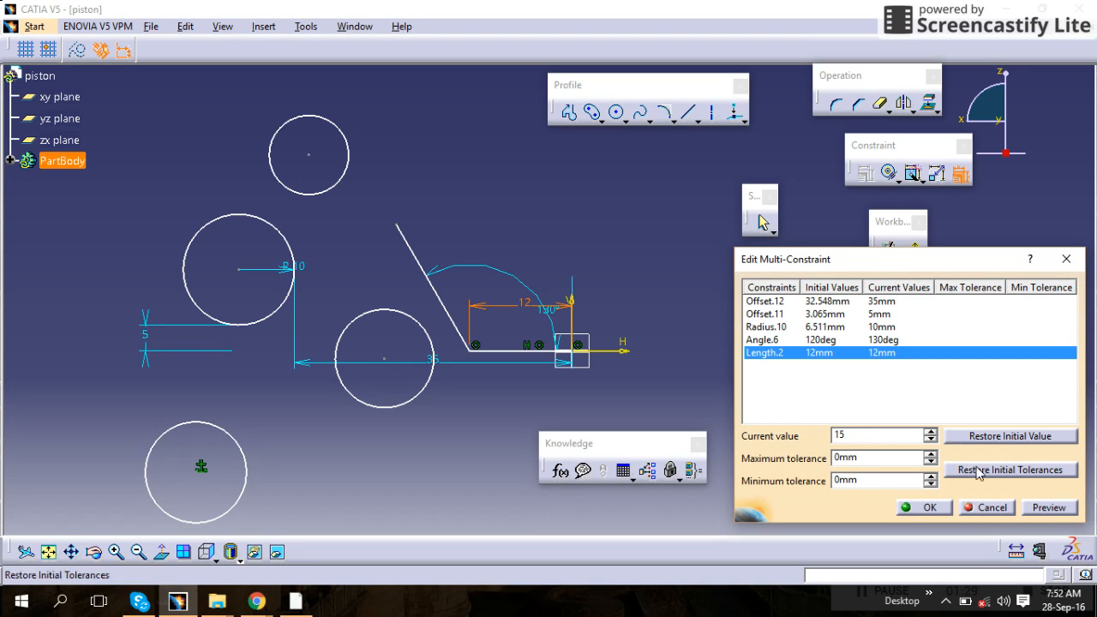
{"action": "left_click", "coordinate": [1043, 511]}
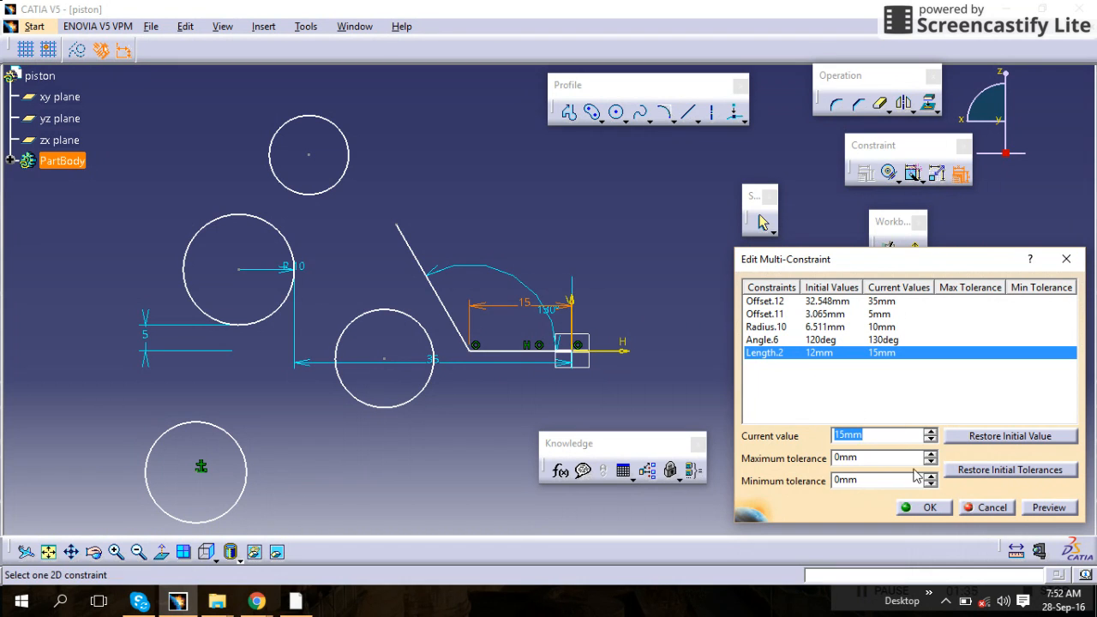
{"action": "left_click", "coordinate": [924, 508]}
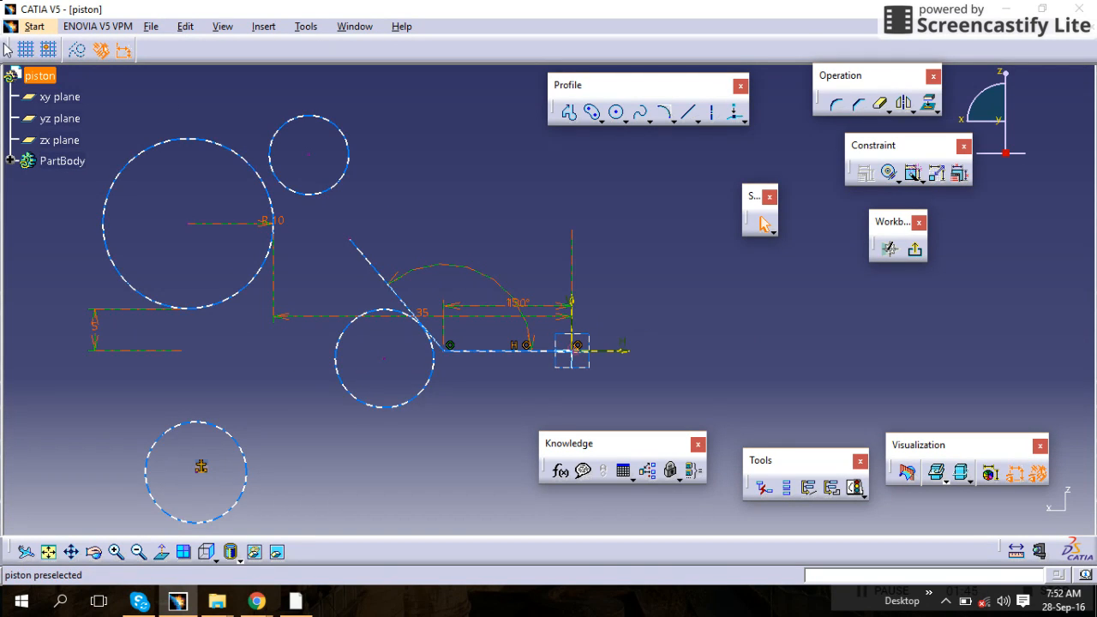
Rearrange the Sketch tools, View and Constraint toolbars by docking them along the window edges
{"action": "mouse_move", "coordinate": [10, 50]}
{"action": "left_mouse_down"}
{"action": "mouse_move", "coordinate": [29, 86]}
{"action": "mouse_move", "coordinate": [81, 122]}
{"action": "left_mouse_up"}
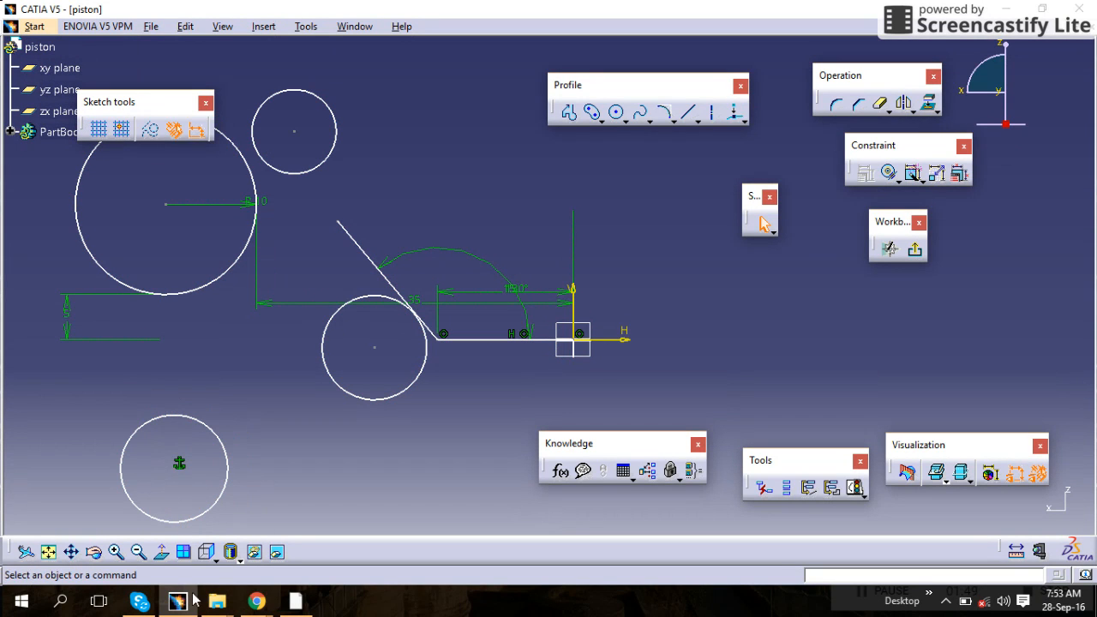
{"action": "left_click_drag", "start_coordinate": [7, 552], "coordinate": [15, 502]}
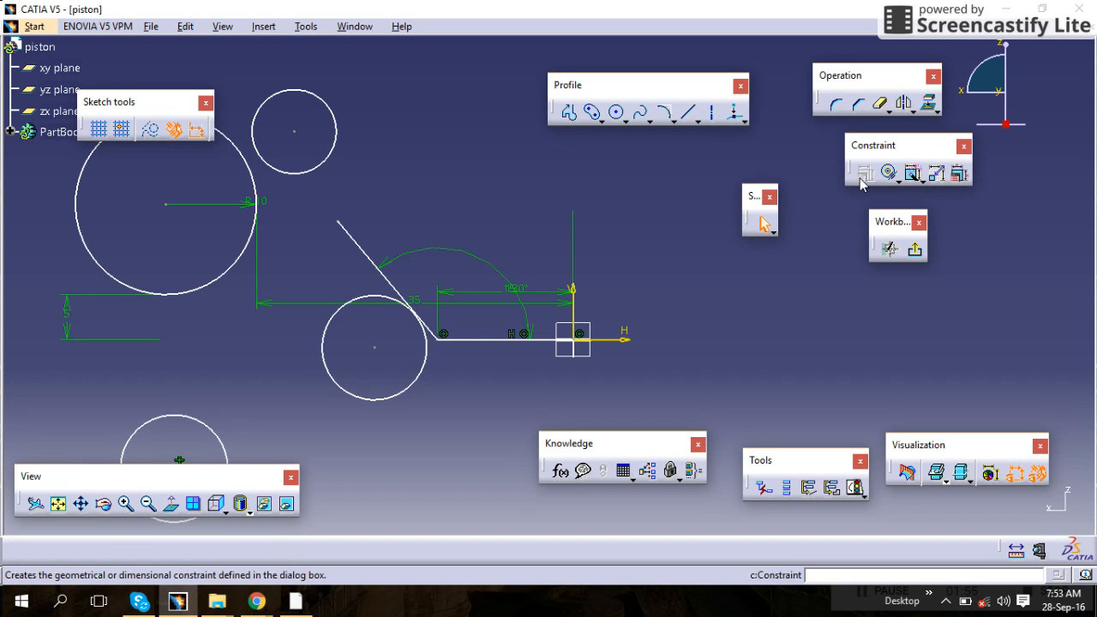
{"action": "mouse_move", "coordinate": [146, 101]}
{"action": "left_mouse_down"}
{"action": "mouse_move", "coordinate": [77, 47]}
{"action": "mouse_move", "coordinate": [67, 24]}
{"action": "left_mouse_up"}
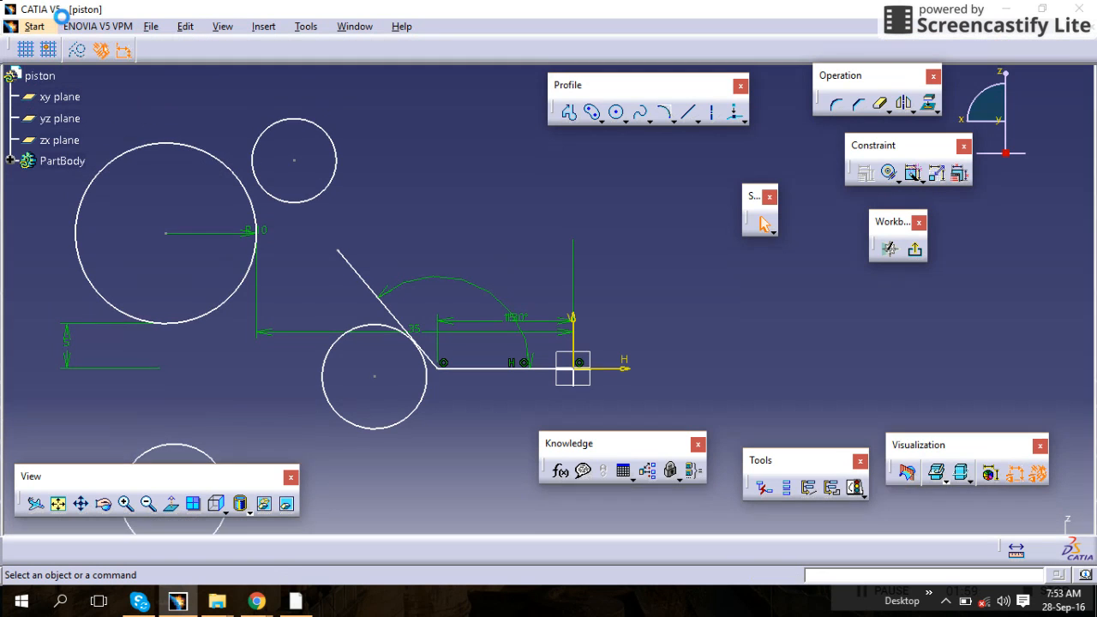
{"action": "left_click_drag", "start_coordinate": [75, 480], "coordinate": [60, 524]}
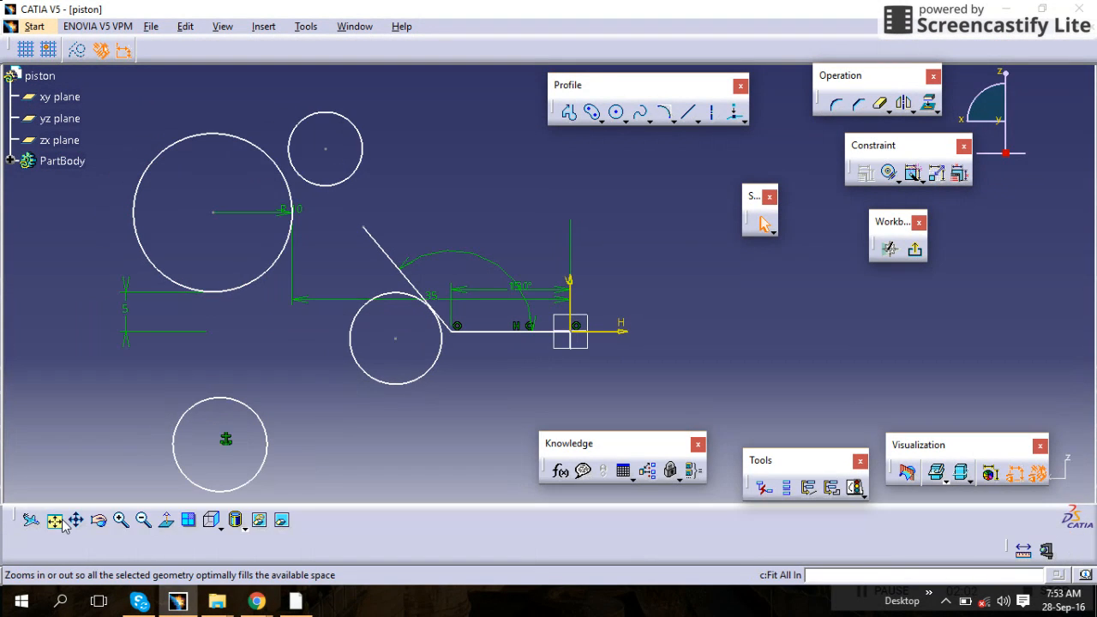
{"action": "left_click", "coordinate": [12, 525]}
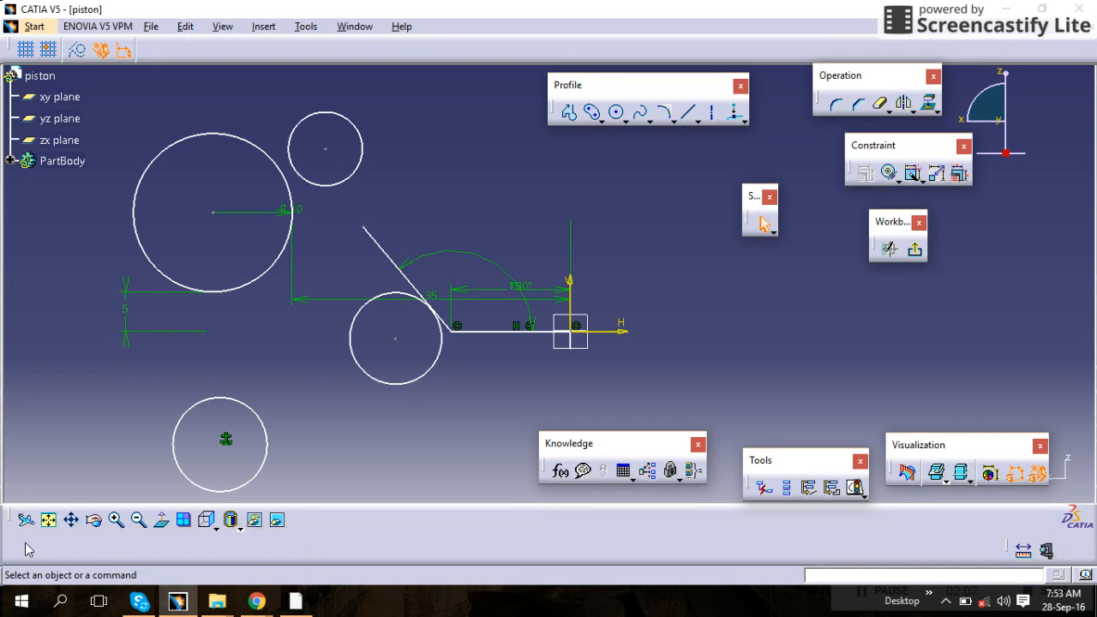
{"action": "left_click_drag", "start_coordinate": [255, 533], "coordinate": [266, 539]}
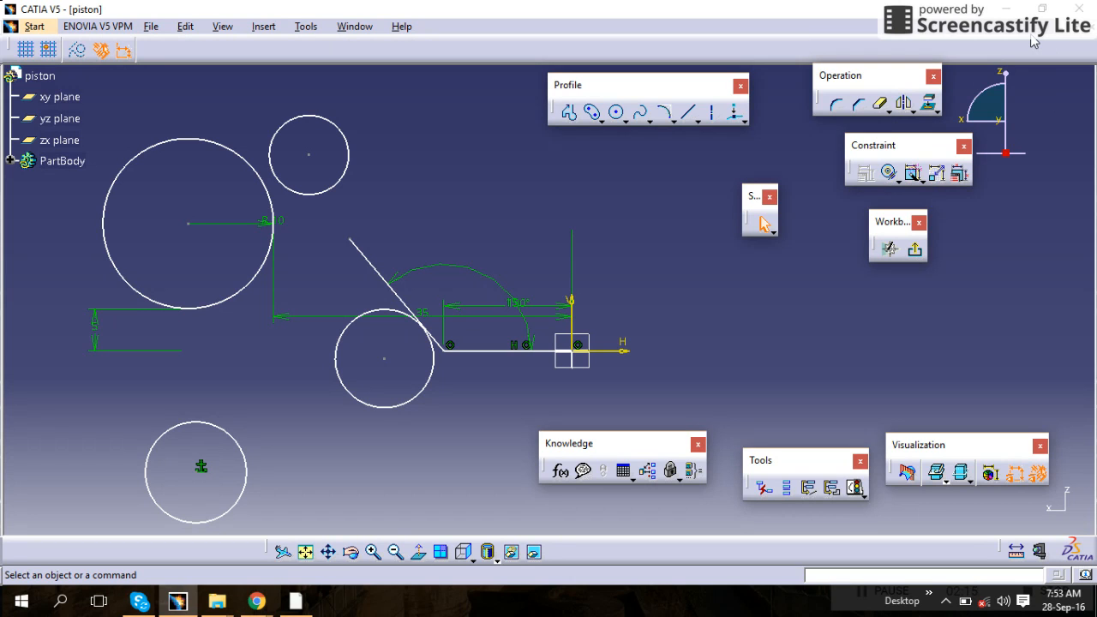
{"action": "left_click_drag", "start_coordinate": [1034, 42], "coordinate": [1034, 42]}
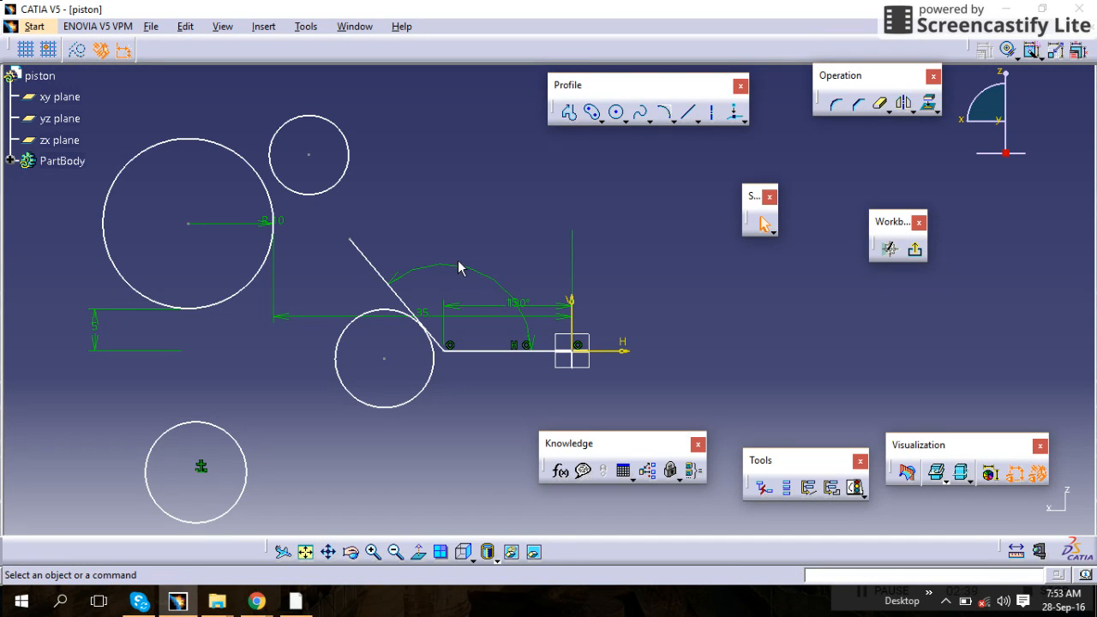
Delete the middle circle and the slanted line from the sketch
{"action": "left_click_drag", "start_coordinate": [466, 239], "coordinate": [354, 447]}
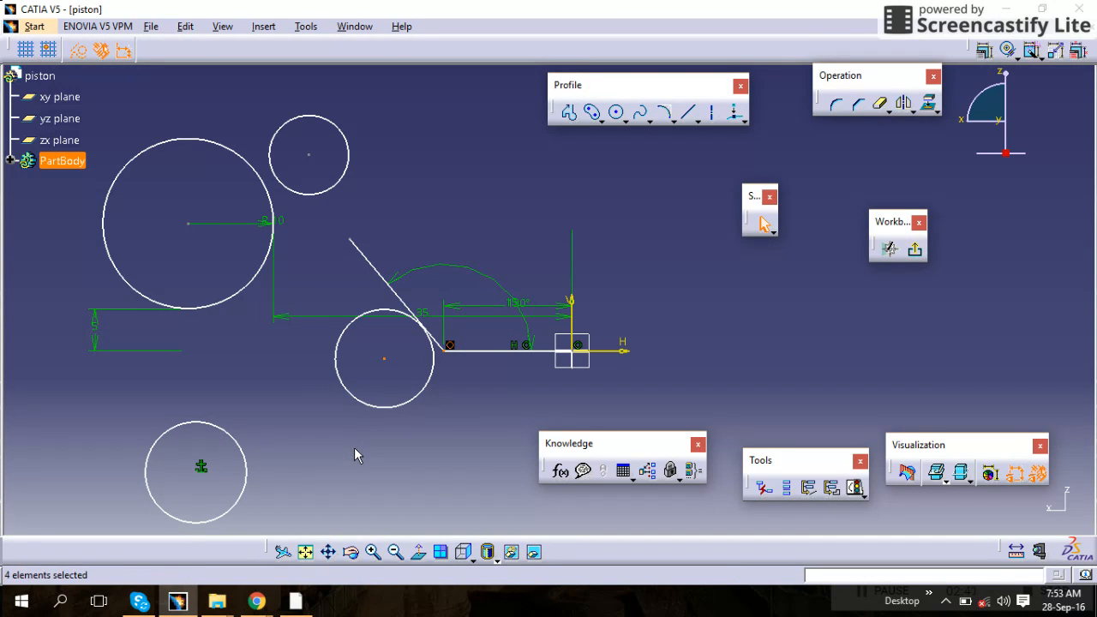
{"action": "left_click", "coordinate": [351, 400]}
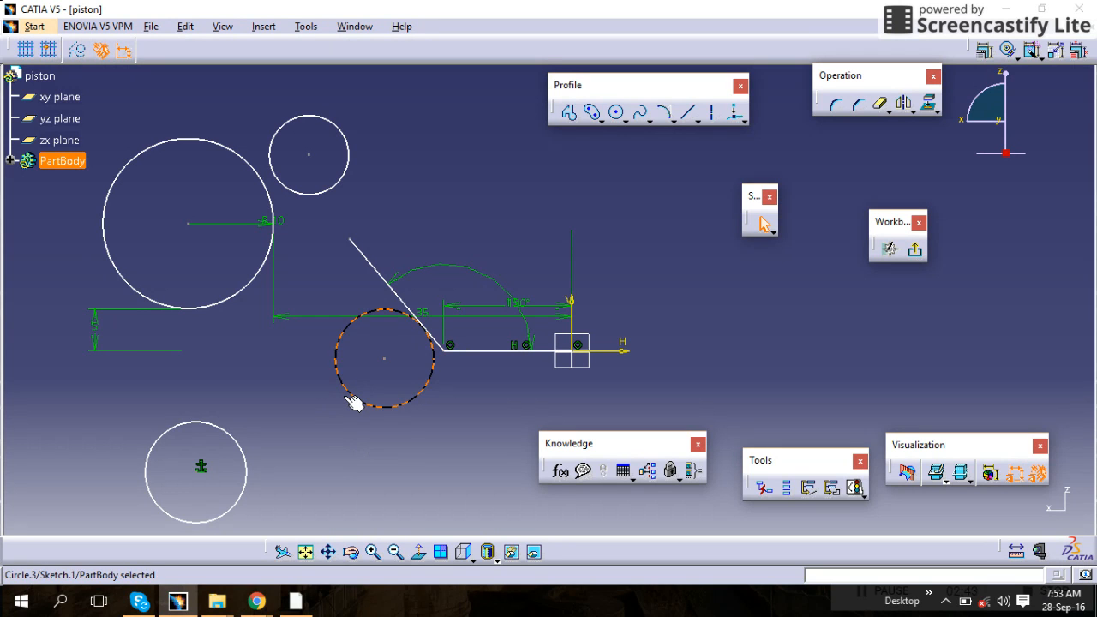
{"action": "key", "text": "Delete"}
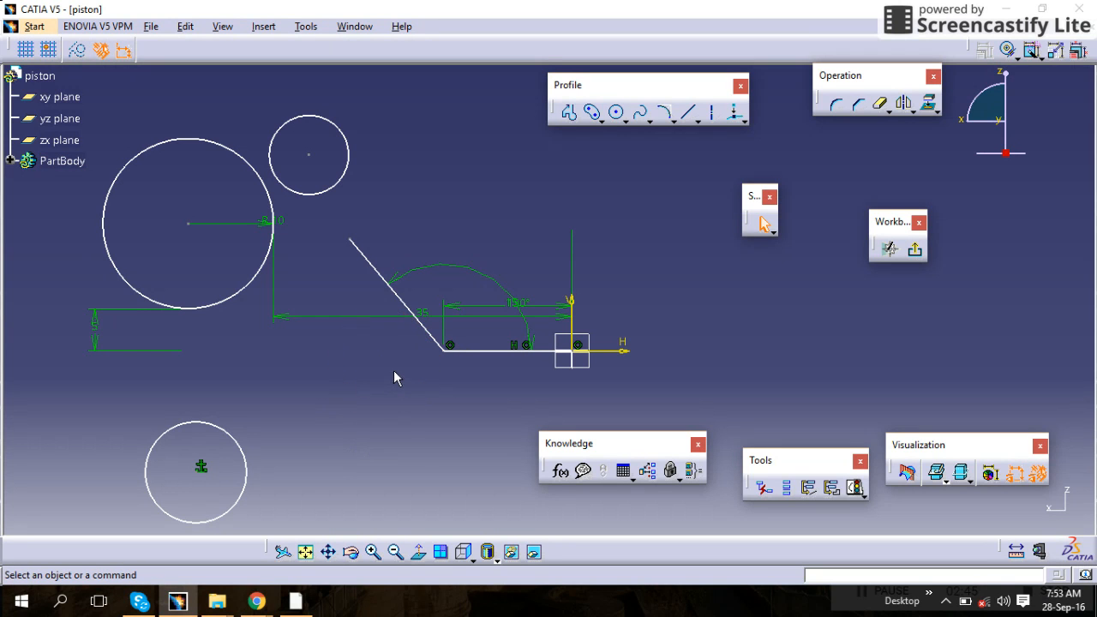
{"action": "left_click", "coordinate": [431, 332]}
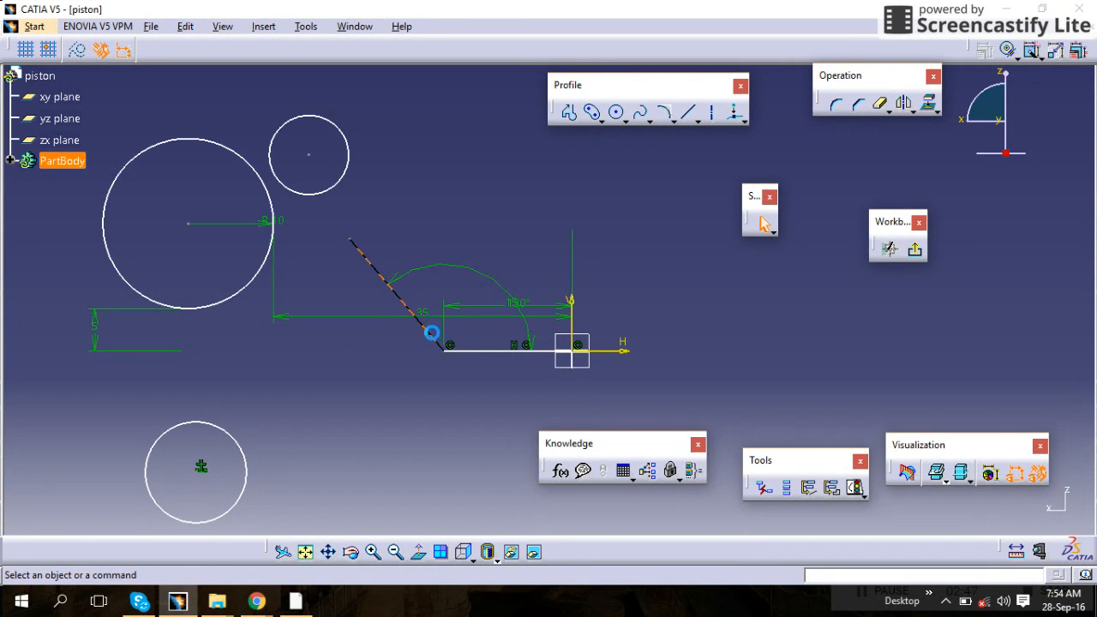
{"action": "key", "text": "Delete"}
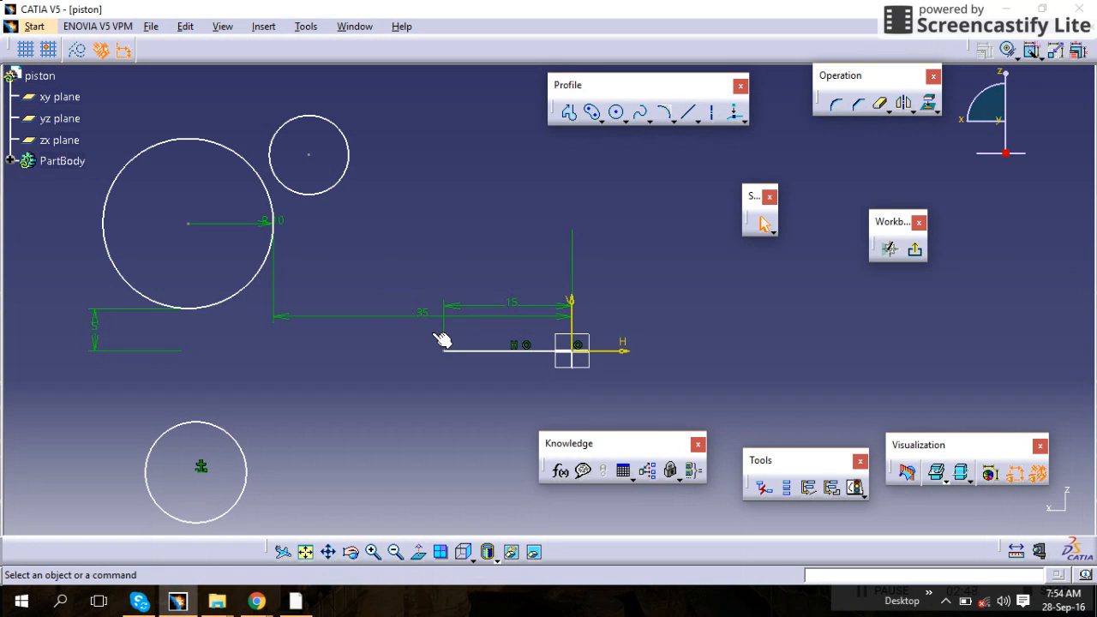
Delete the horizontal line and the small circle above the large circle
{"action": "left_click", "coordinate": [491, 357]}
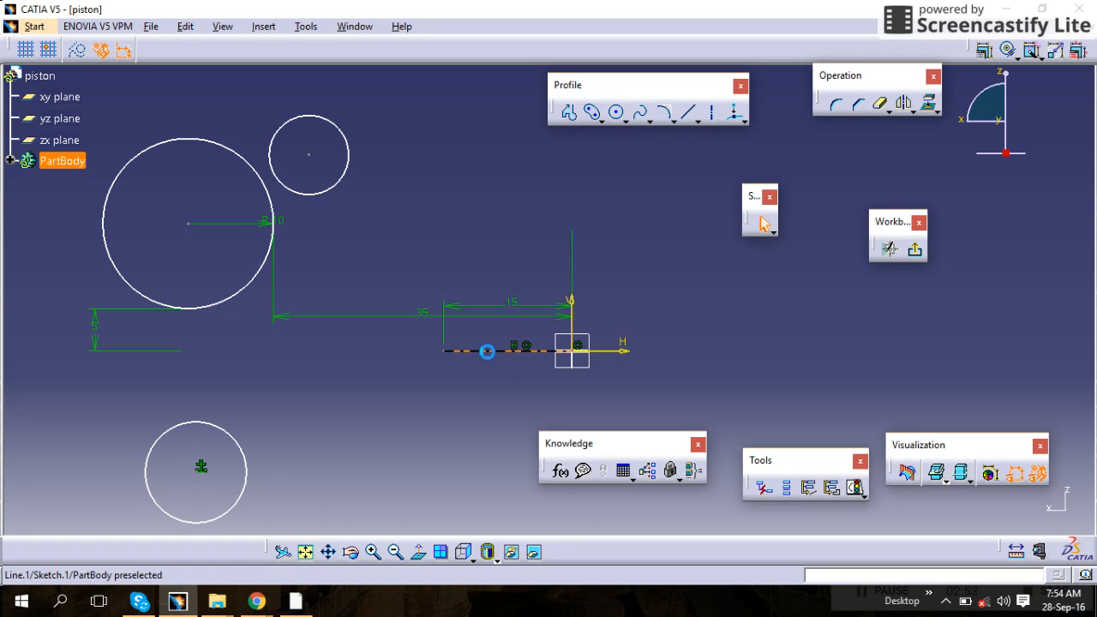
{"action": "right_click", "coordinate": [487, 352]}
{"action": "left_click", "coordinate": [514, 312]}
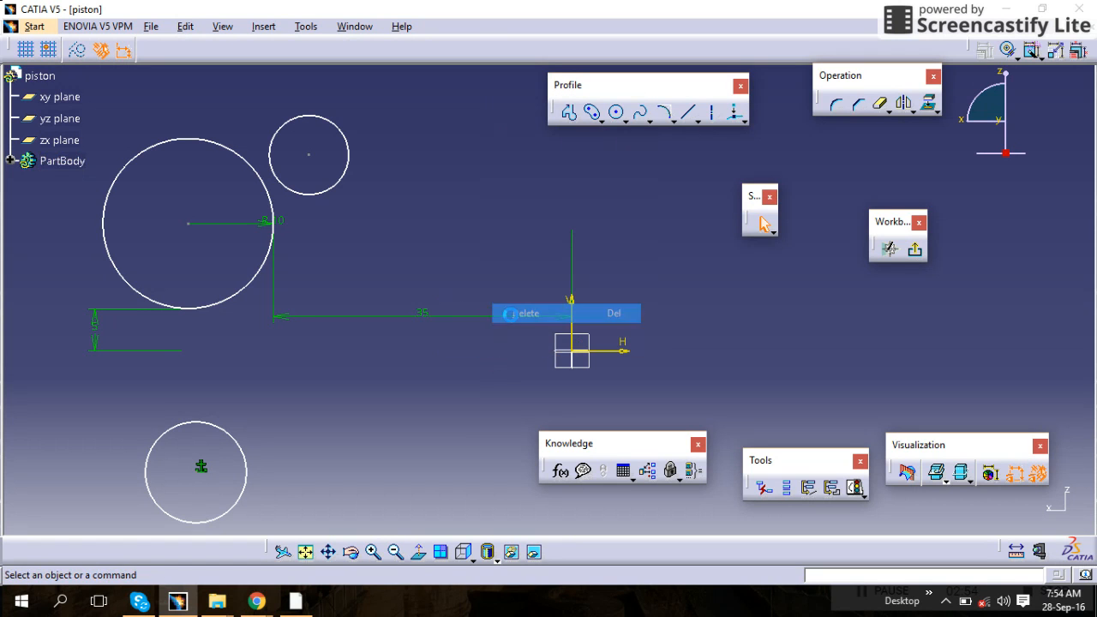
{"action": "right_click", "coordinate": [310, 196]}
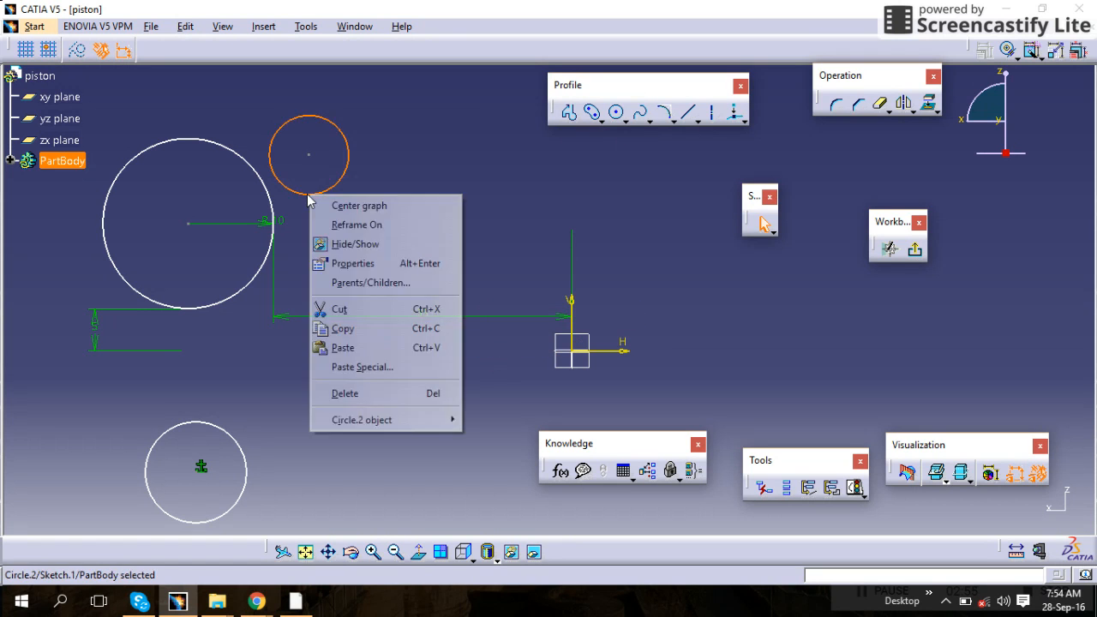
{"action": "left_click", "coordinate": [344, 393]}
Delete the circle at the lower left of the sketch
{"action": "left_click", "coordinate": [206, 432]}
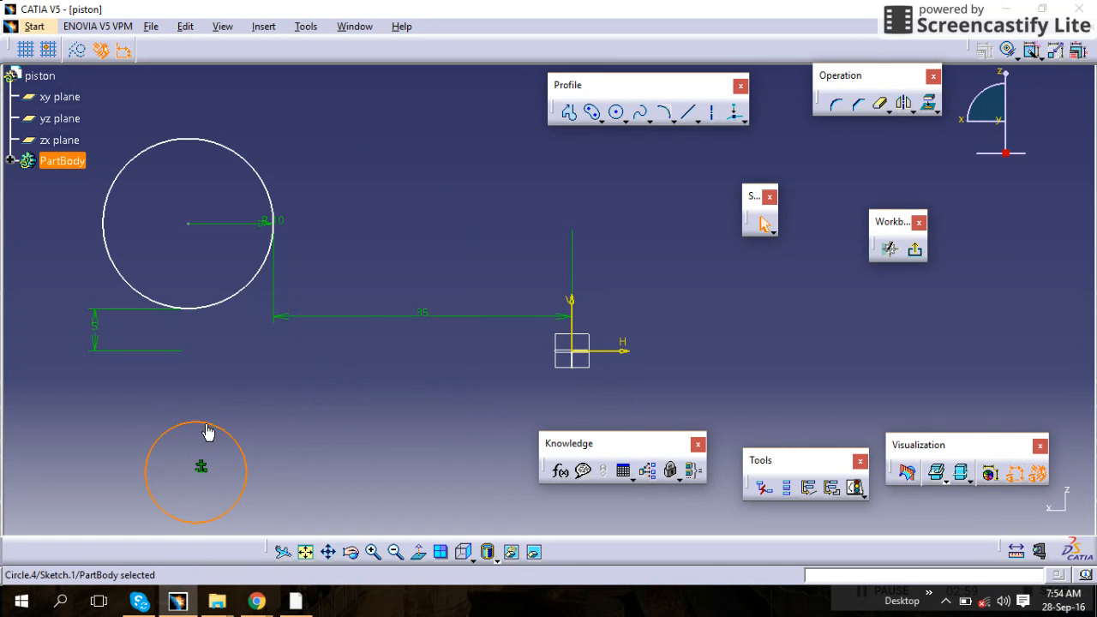
{"action": "right_click", "coordinate": [217, 431]}
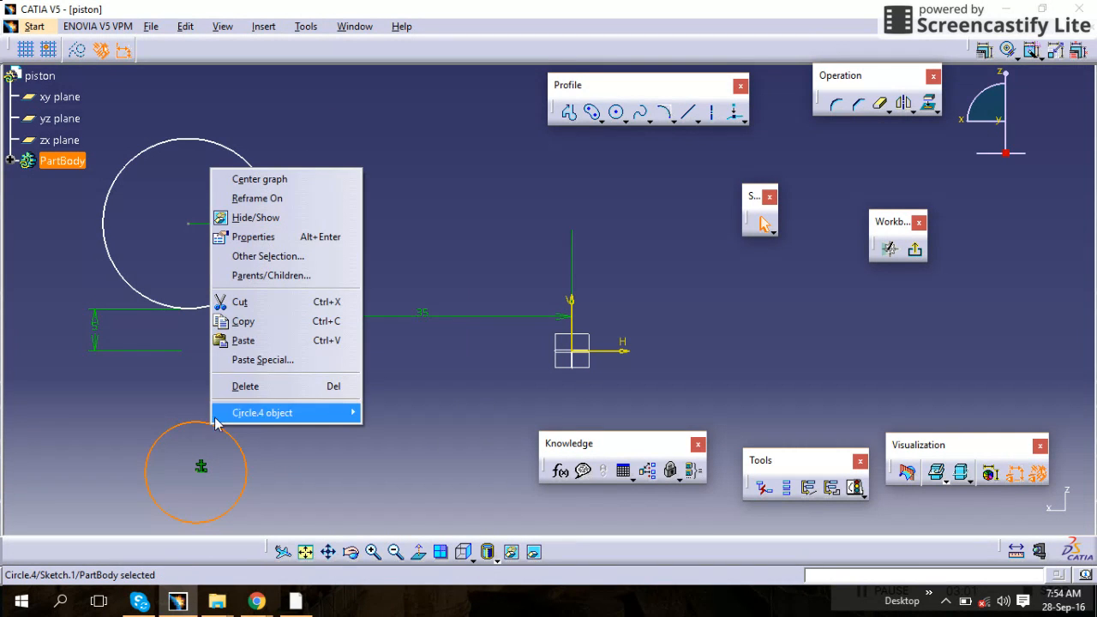
{"action": "left_click", "coordinate": [252, 386]}
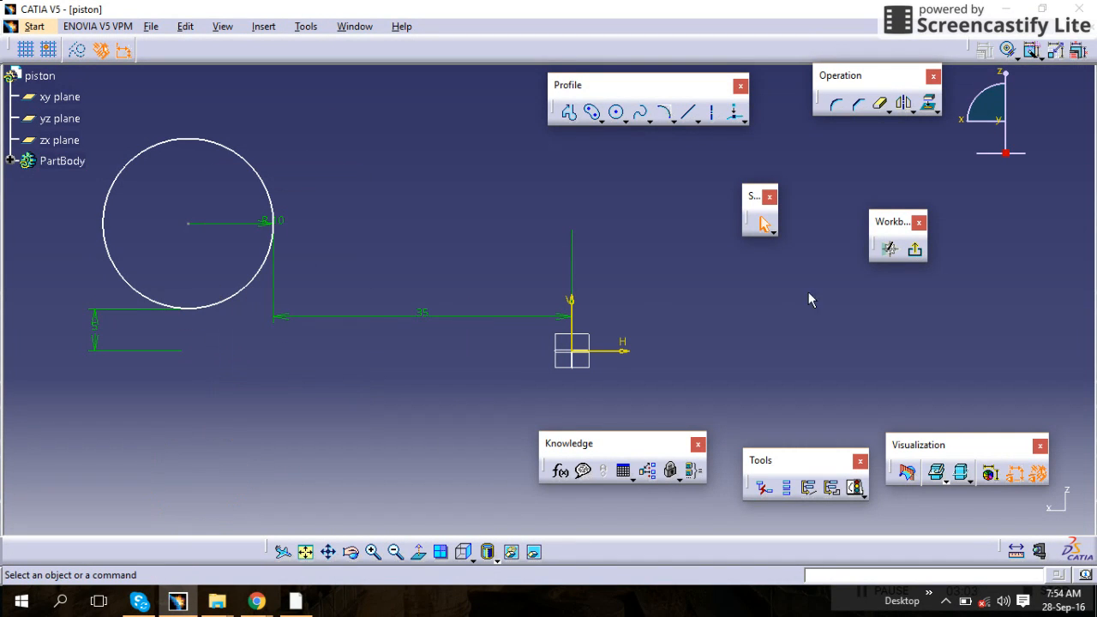
Leave the sketch and pad the circular profile to a length of 17 mm
{"action": "left_click", "coordinate": [917, 251]}
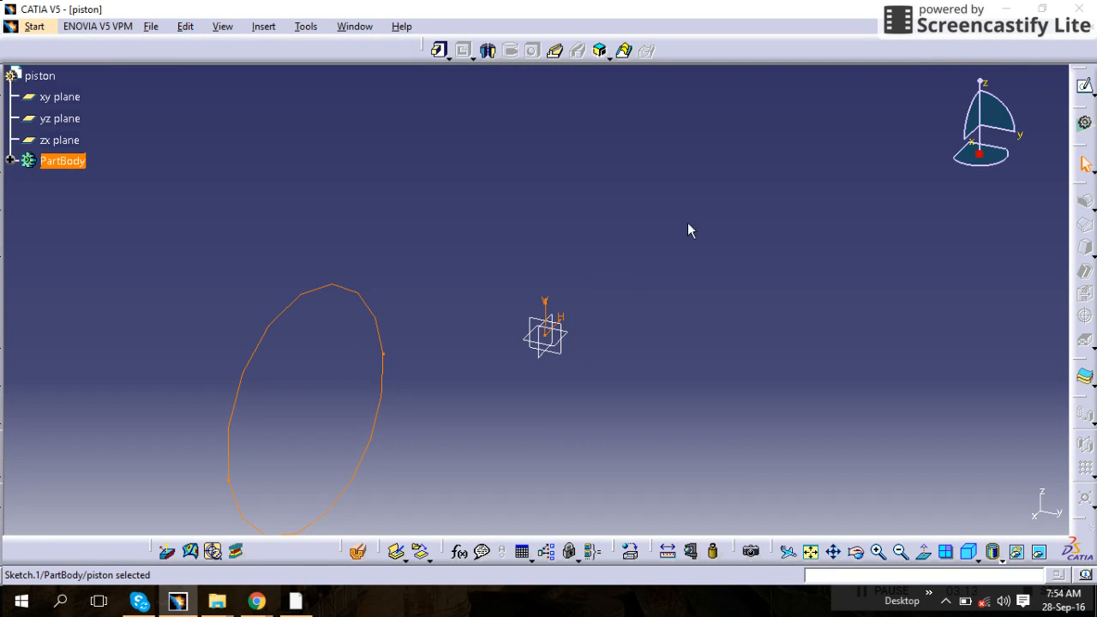
{"action": "left_click", "coordinate": [439, 53]}
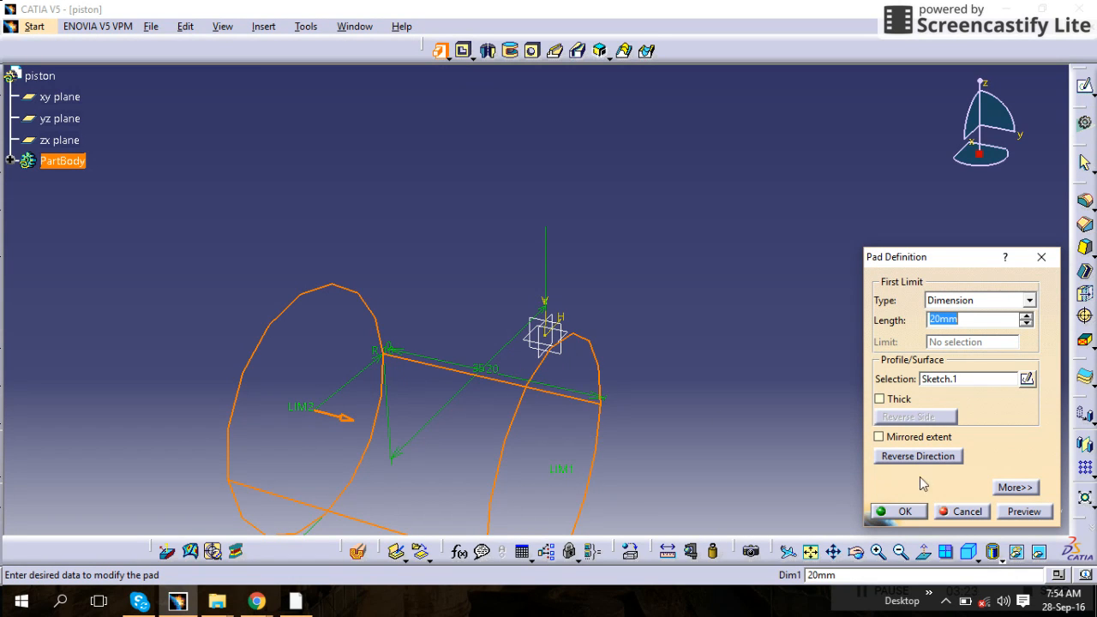
{"action": "left_click", "coordinate": [1025, 324]}
{"action": "left_click", "coordinate": [1026, 324]}
{"action": "left_click", "coordinate": [1025, 324]}
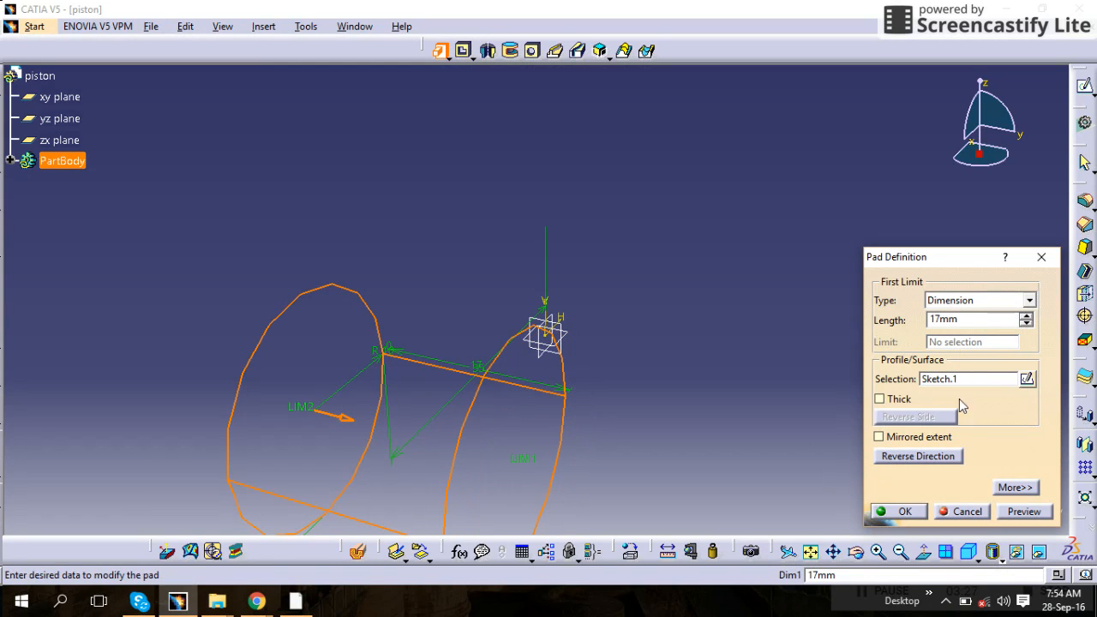
{"action": "left_click", "coordinate": [924, 512]}
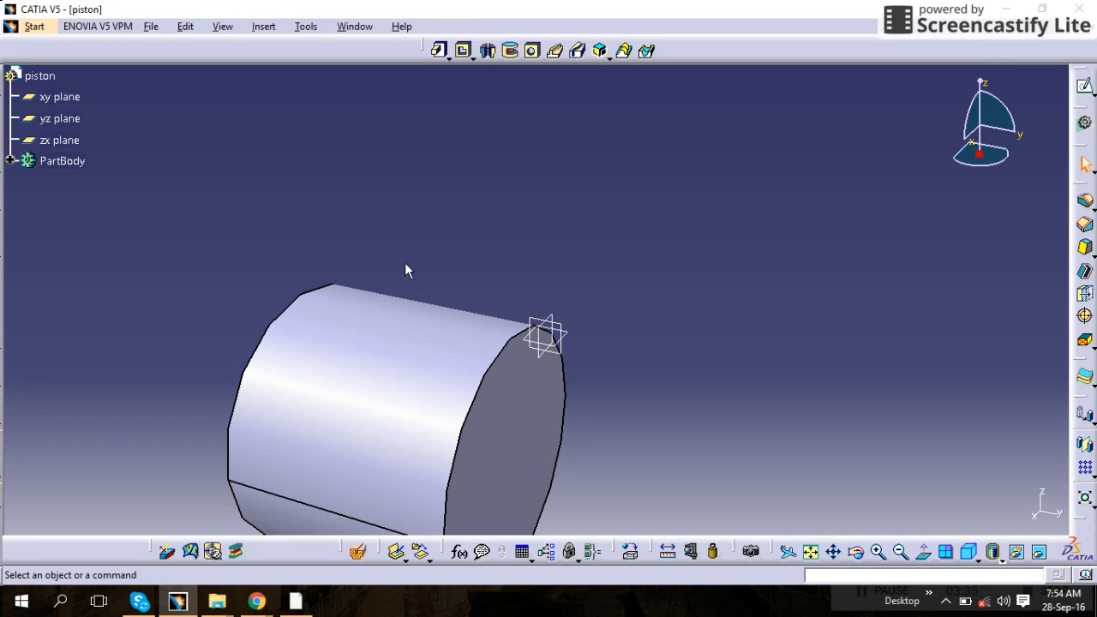
Edit Sketch.1 to set the circle's radius to 20 mm, then leave the sketch to update the pad
{"action": "left_click", "coordinate": [10, 162]}
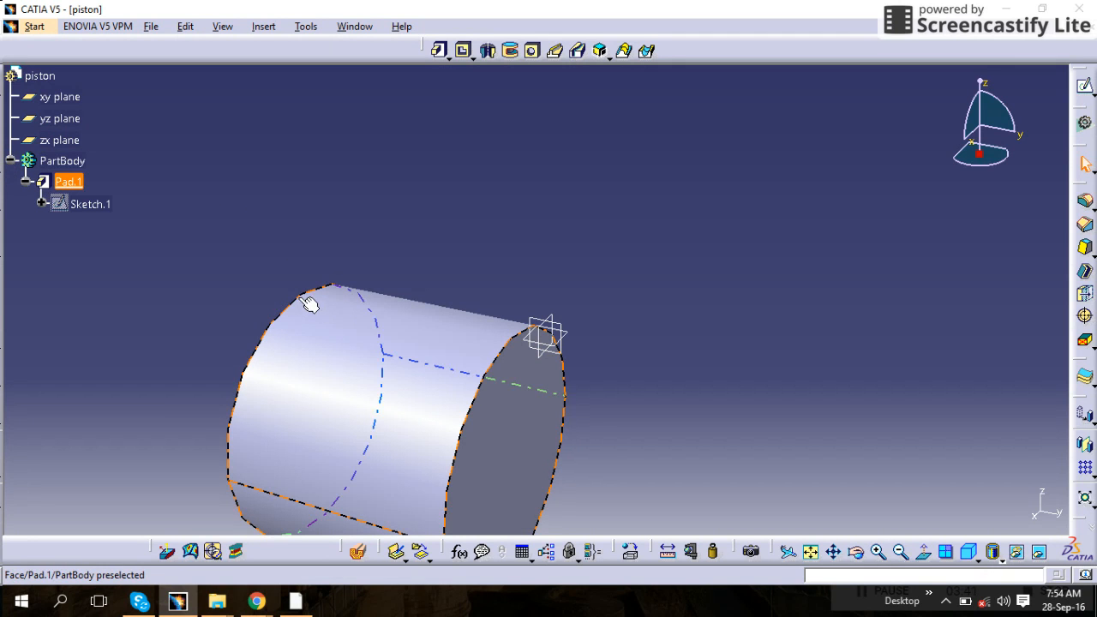
{"action": "double_click", "coordinate": [85, 203]}
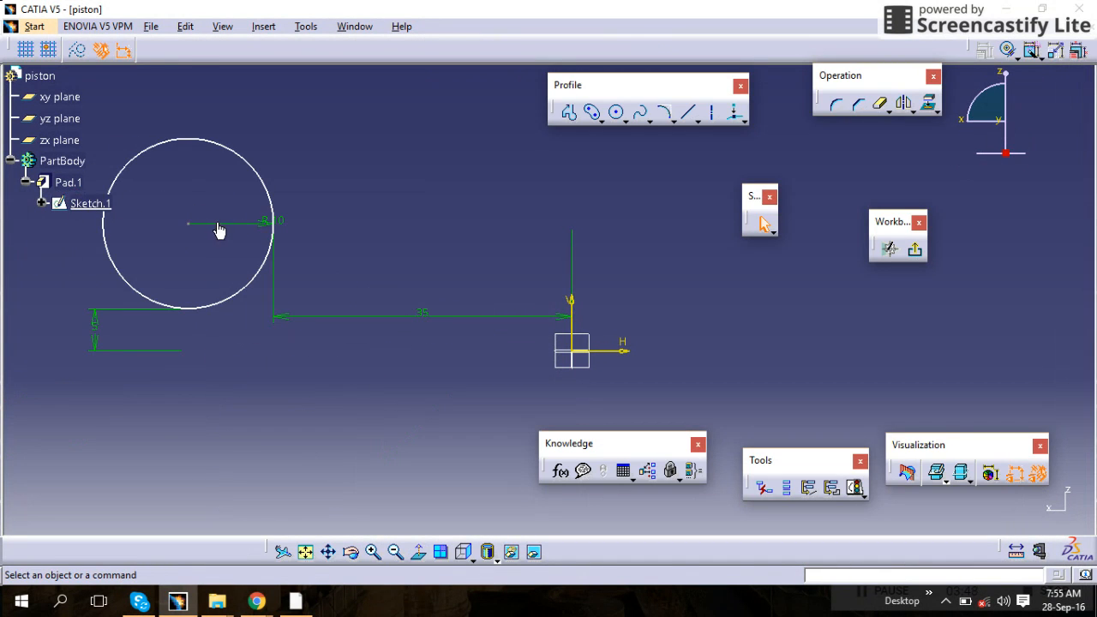
{"action": "double_click", "coordinate": [273, 221]}
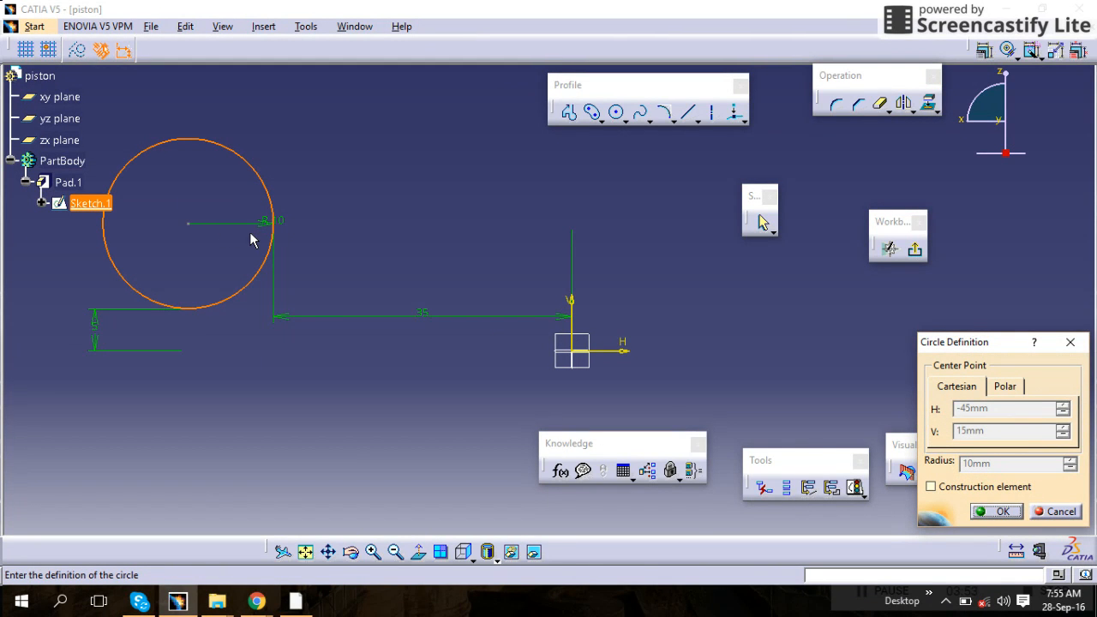
{"action": "left_click", "coordinate": [1061, 512]}
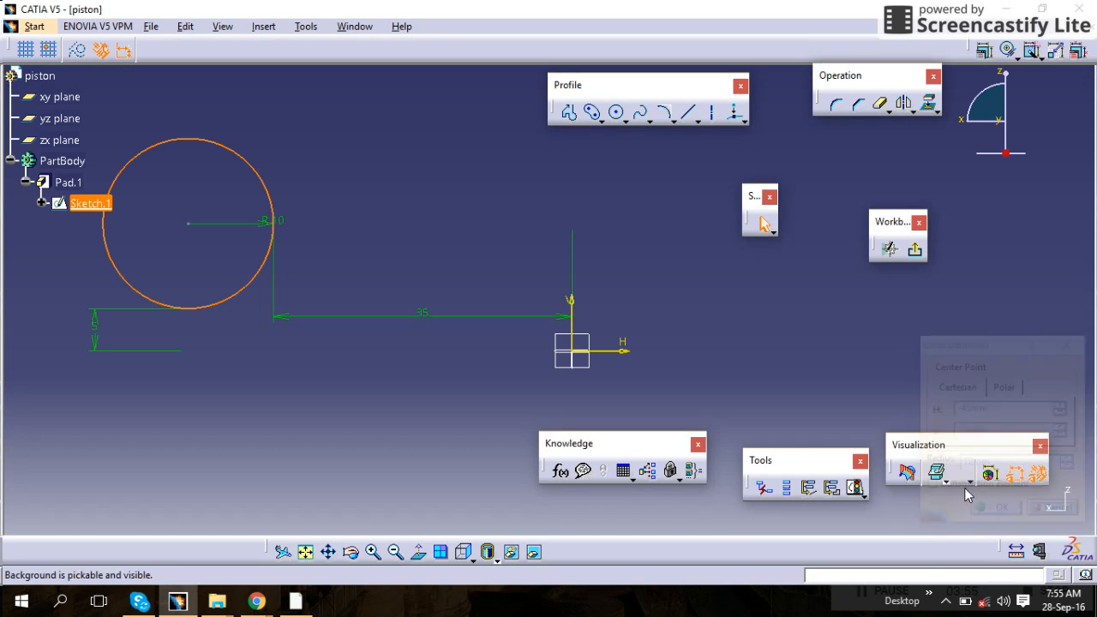
{"action": "double_click", "coordinate": [252, 228]}
{"action": "type", "text": "20"}
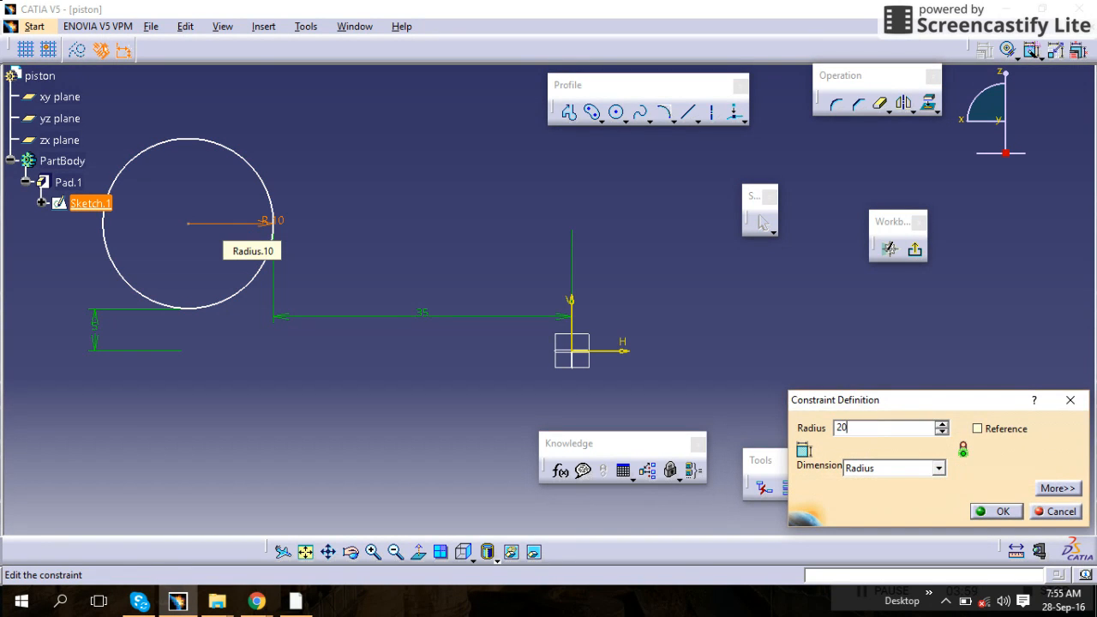
{"action": "key", "text": "Return"}
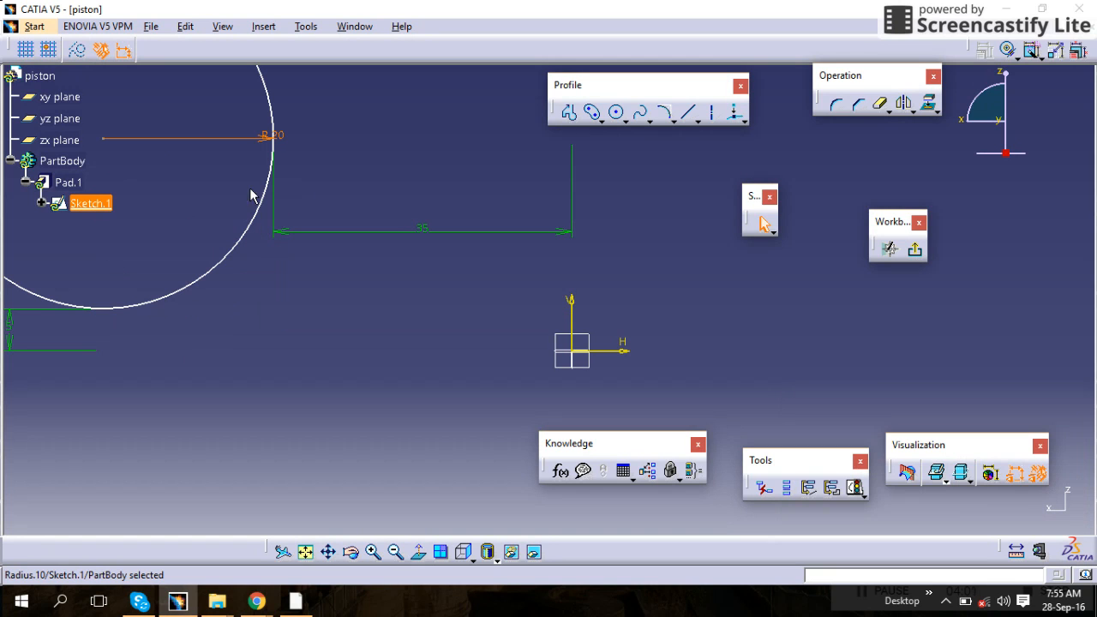
{"action": "left_click", "coordinate": [916, 250]}
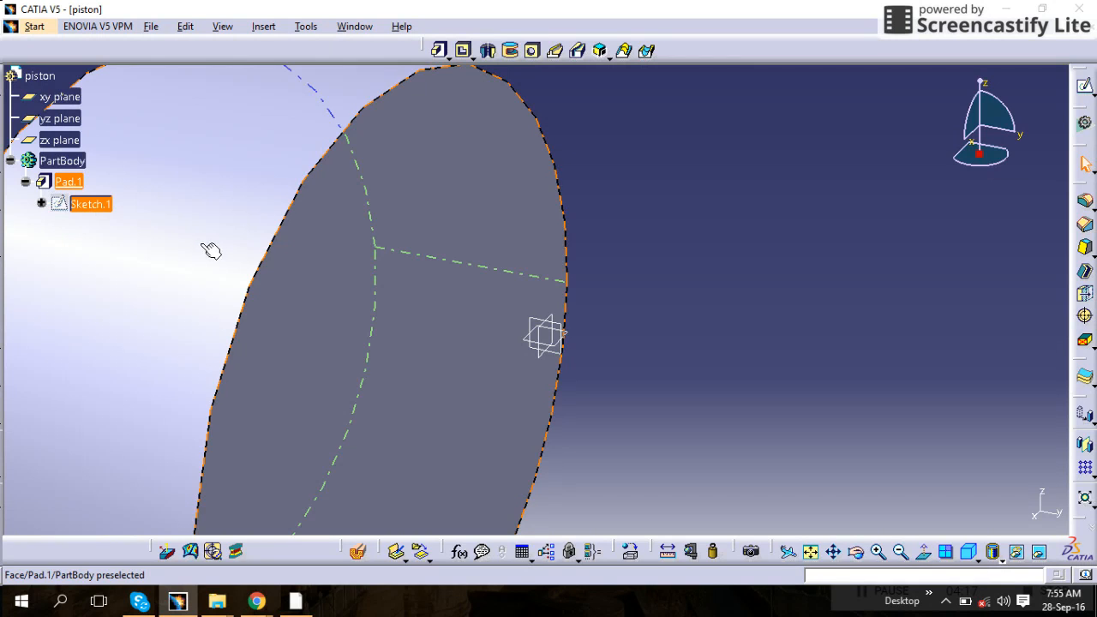
Reopen Sketch.1 and dock the Workbench toolbar along the right window edge
{"action": "double_click", "coordinate": [91, 209]}
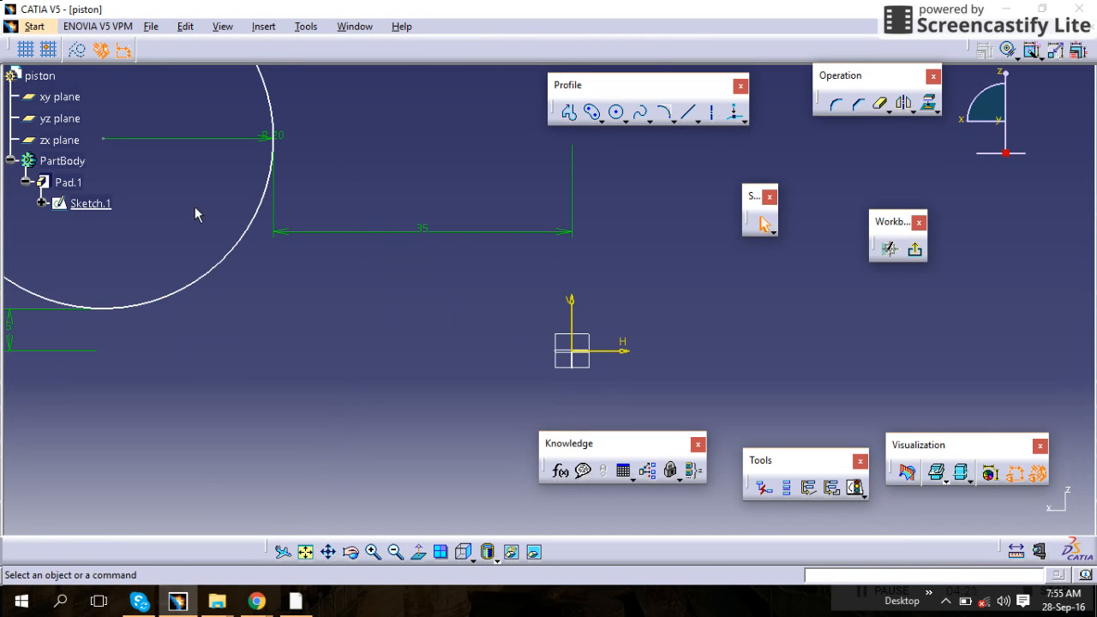
{"action": "right_click", "coordinate": [65, 184]}
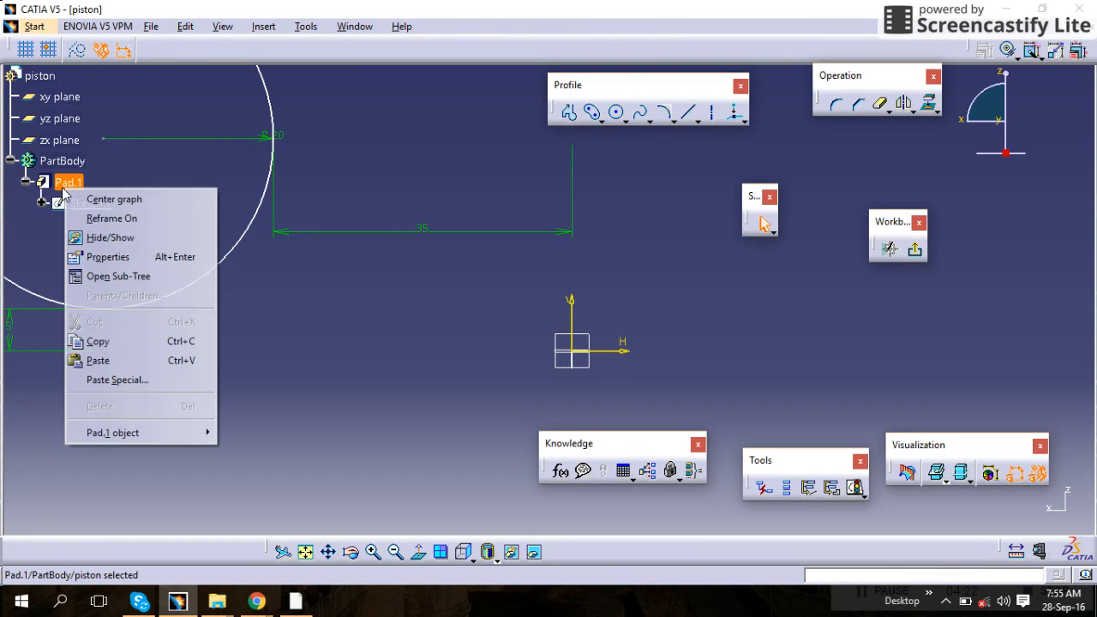
{"action": "left_click", "coordinate": [120, 199]}
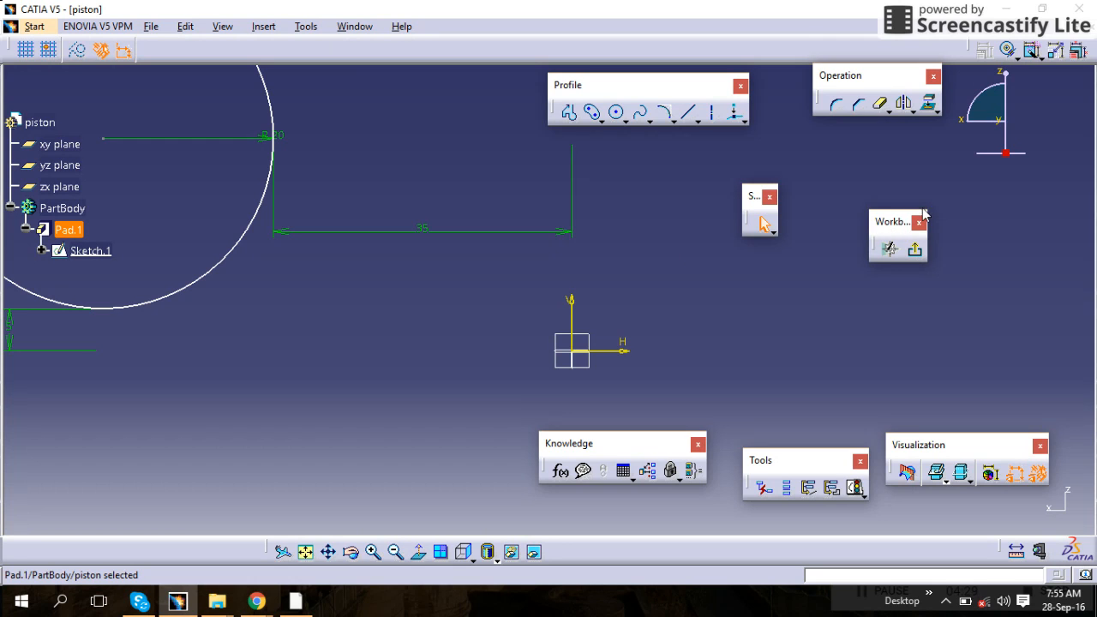
{"action": "left_click_drag", "start_coordinate": [1052, 79], "coordinate": [1089, 84]}
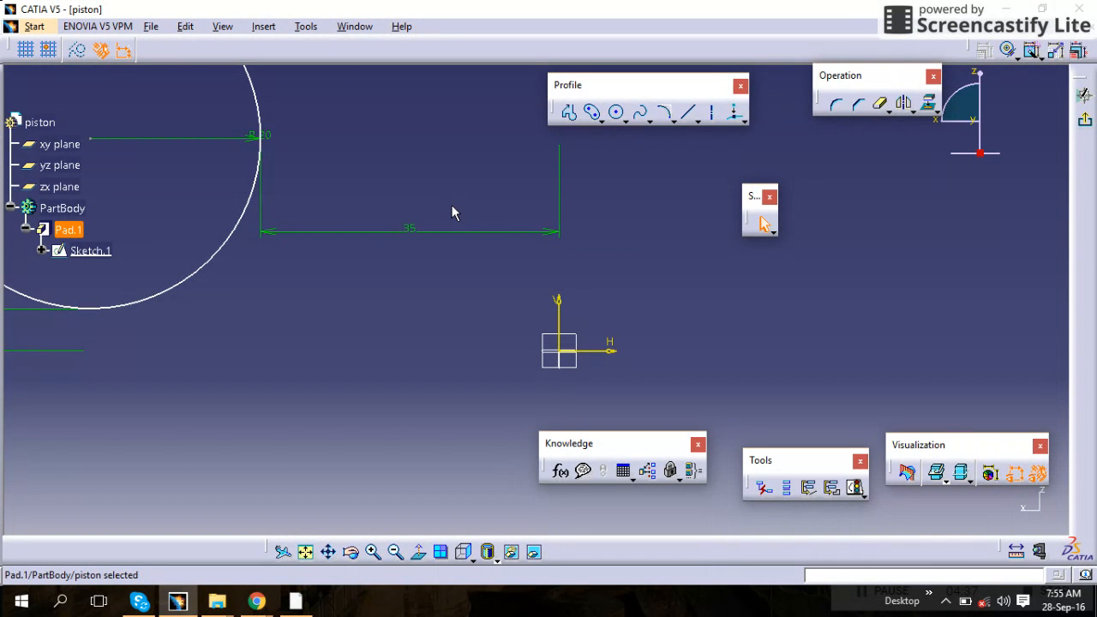
{"action": "scroll", "coordinate": [452, 206], "scroll_direction": "up", "scroll_amount": 2}
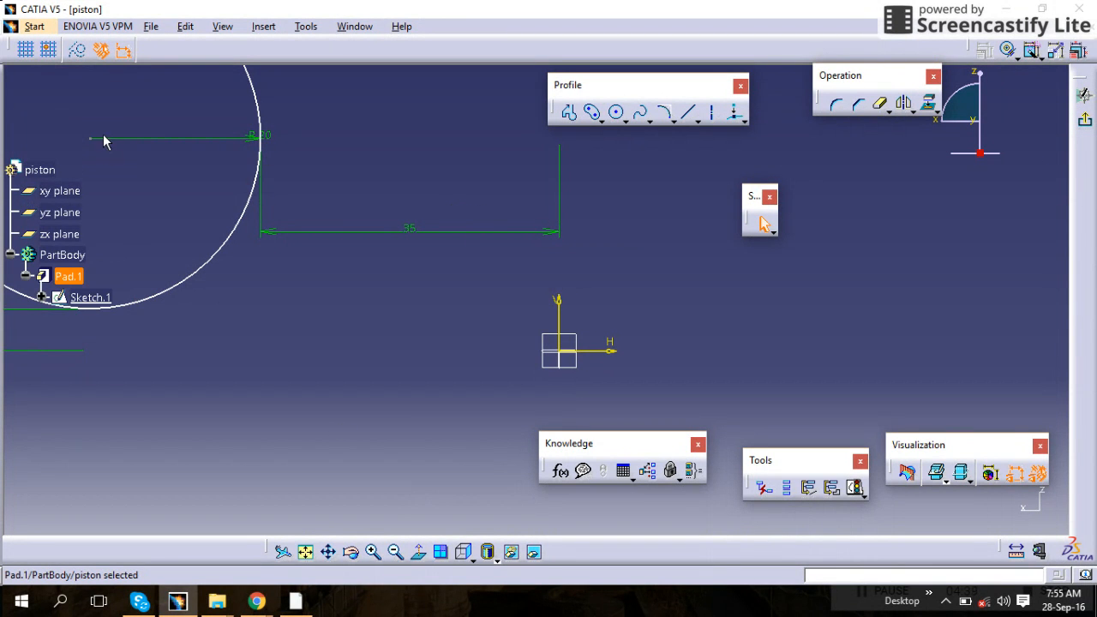
{"action": "left_click", "coordinate": [306, 552]}
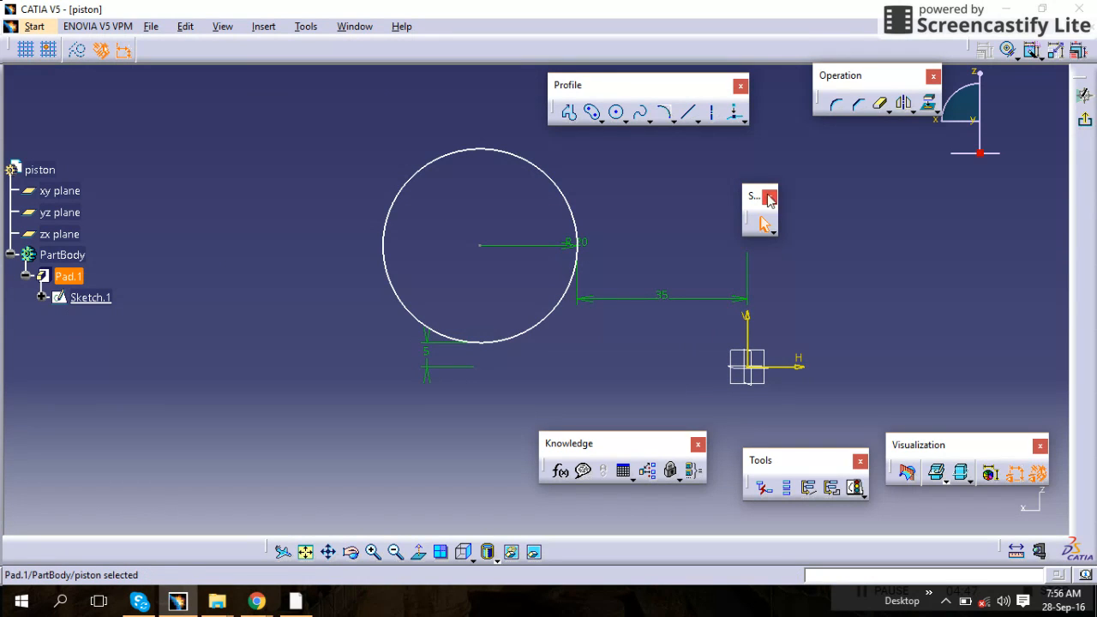
Display the User Selection Filter toolbar and reposition it along with the Profile and Select toolbars
{"action": "left_click_drag", "start_coordinate": [747, 204], "coordinate": [766, 182]}
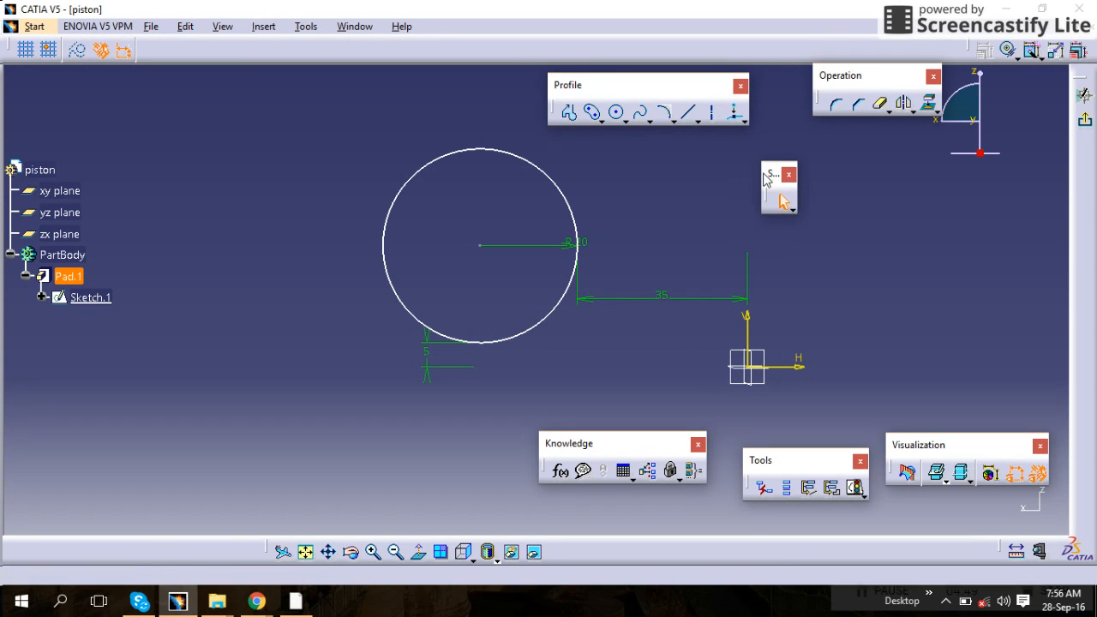
{"action": "left_click", "coordinate": [794, 210]}
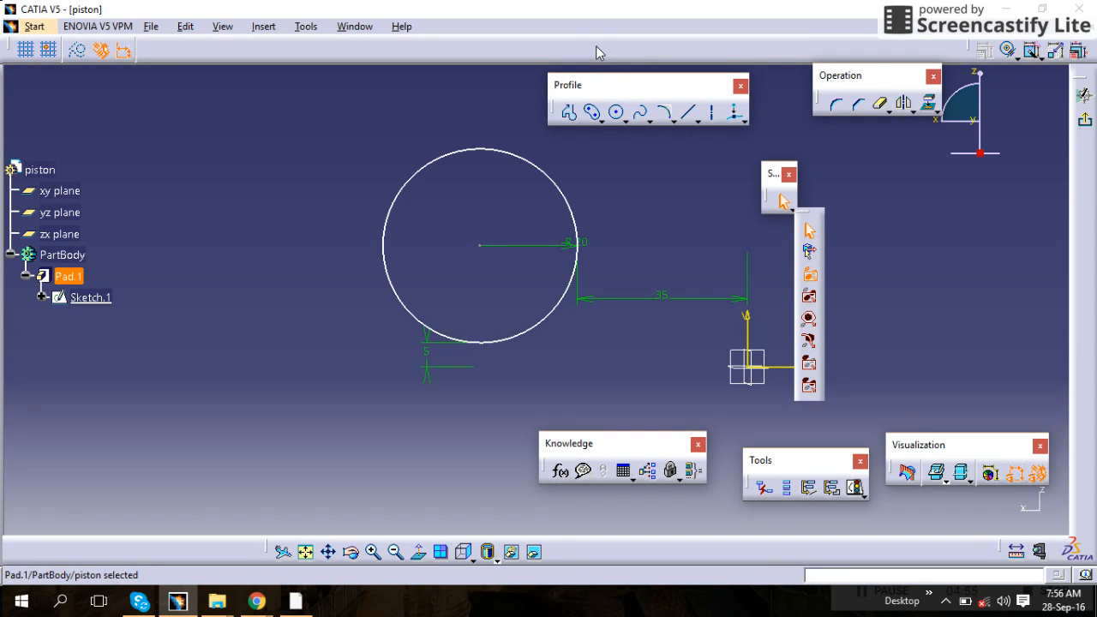
{"action": "right_click", "coordinate": [567, 54]}
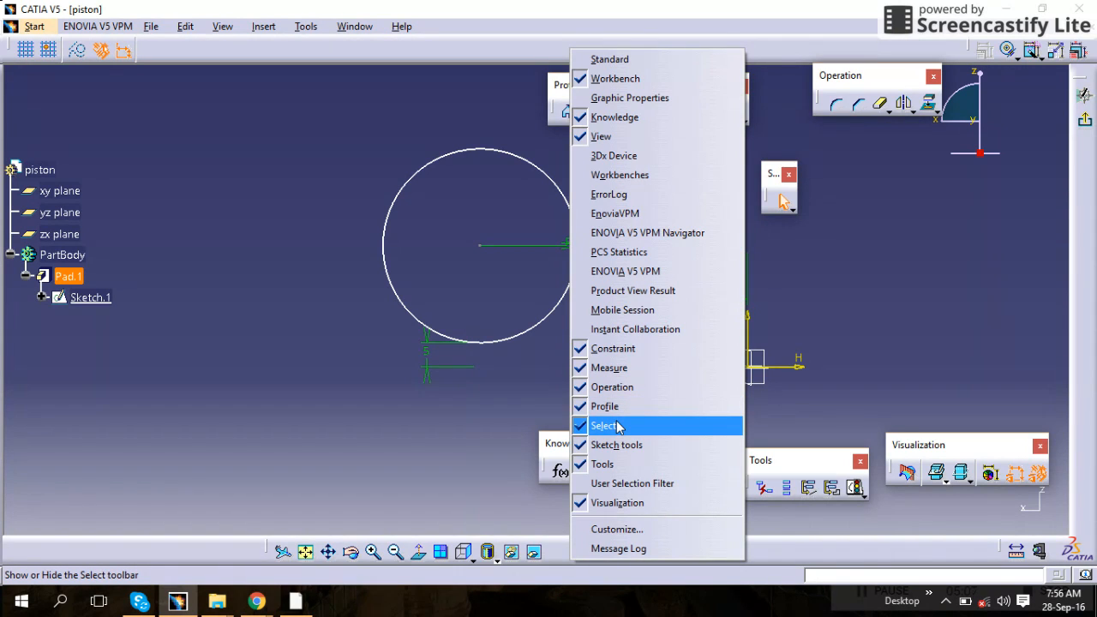
{"action": "left_click", "coordinate": [618, 484]}
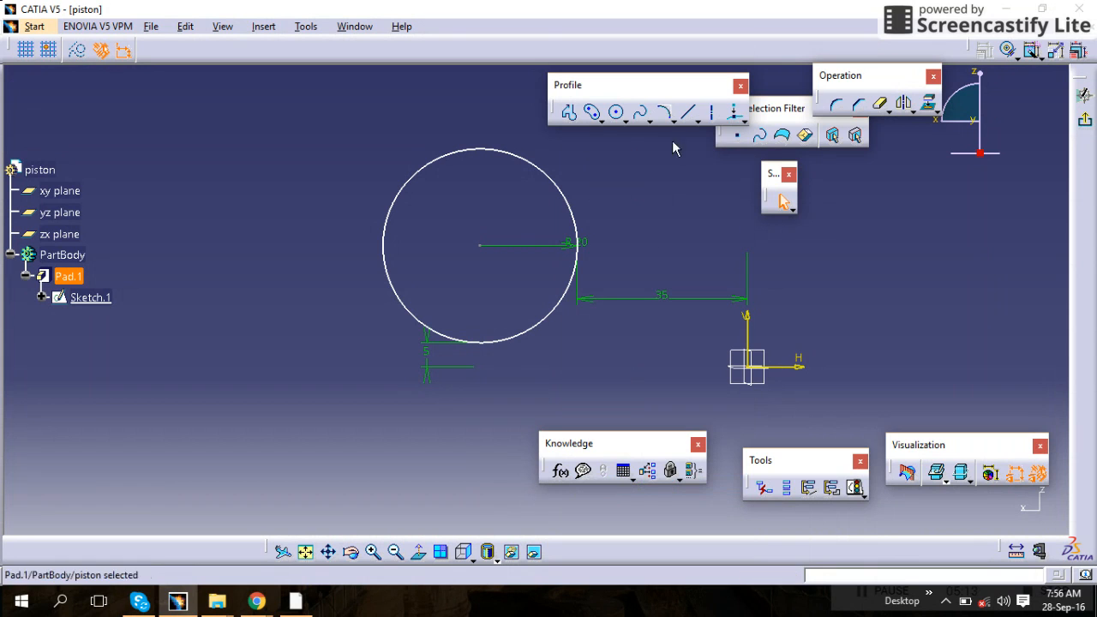
{"action": "left_click_drag", "start_coordinate": [668, 89], "coordinate": [483, 27]}
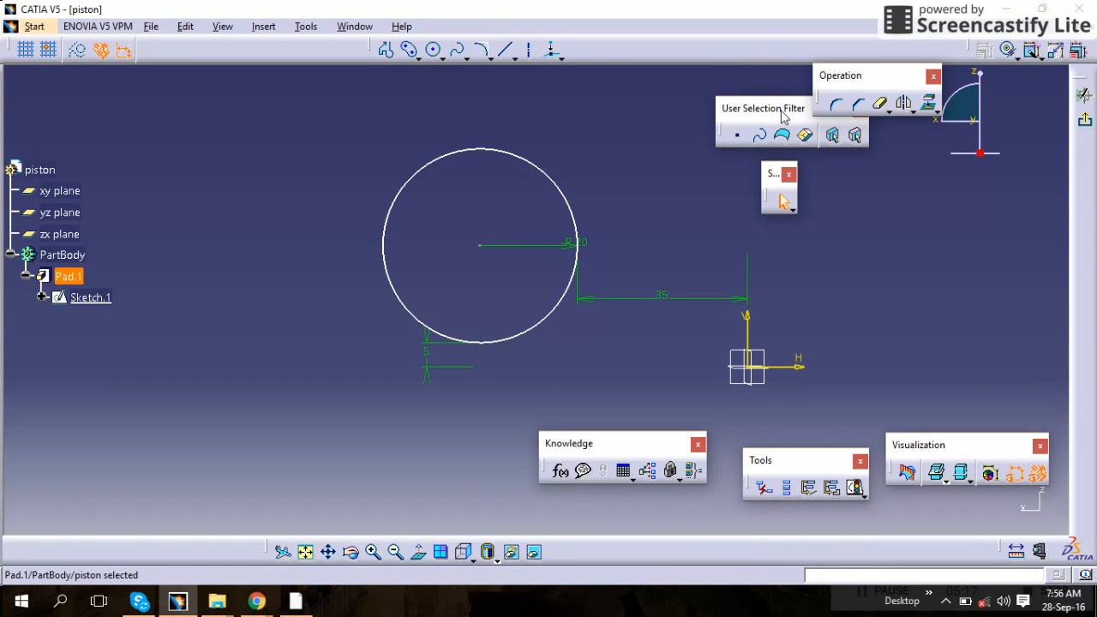
{"action": "left_click_drag", "start_coordinate": [783, 117], "coordinate": [681, 108]}
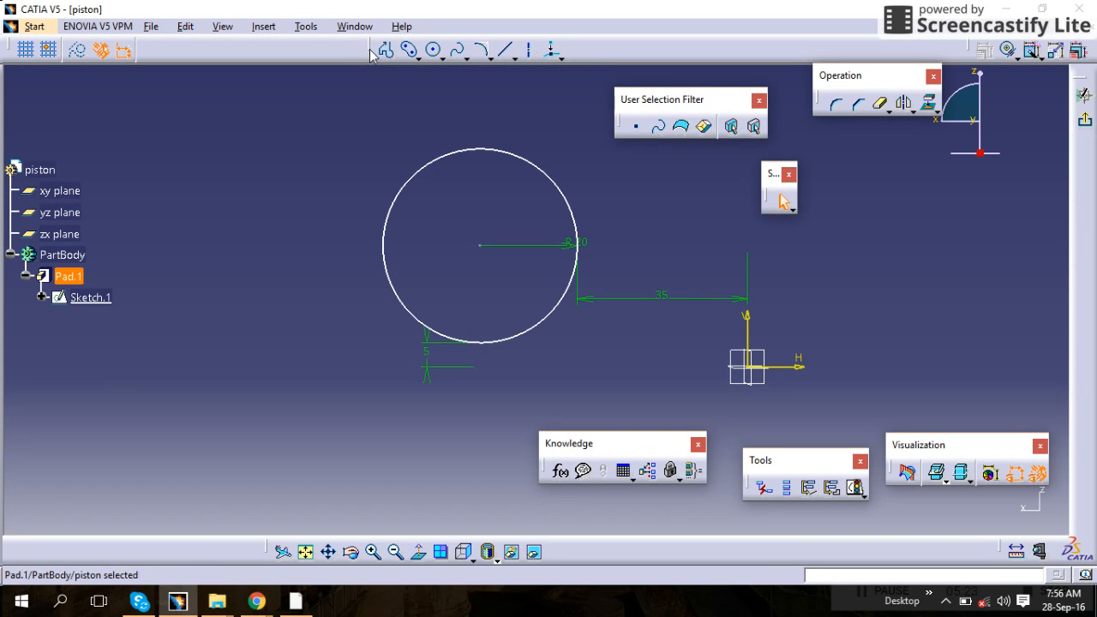
{"action": "left_click_drag", "start_coordinate": [358, 94], "coordinate": [358, 98]}
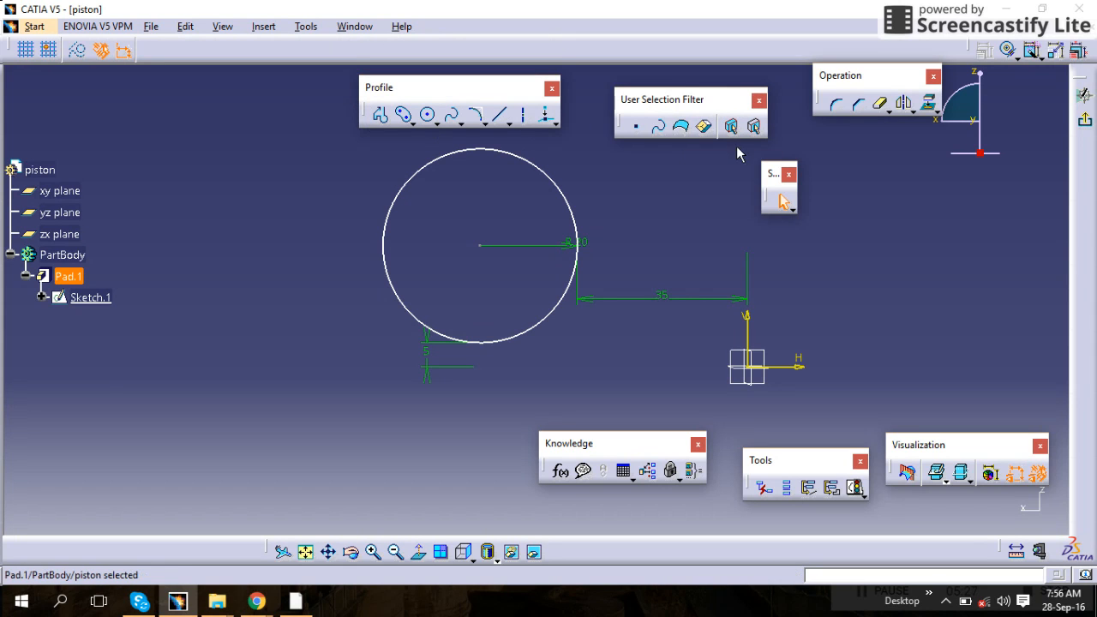
Try selecting the circle and box-selecting sketch elements with the selection tools
{"action": "left_click", "coordinate": [791, 210]}
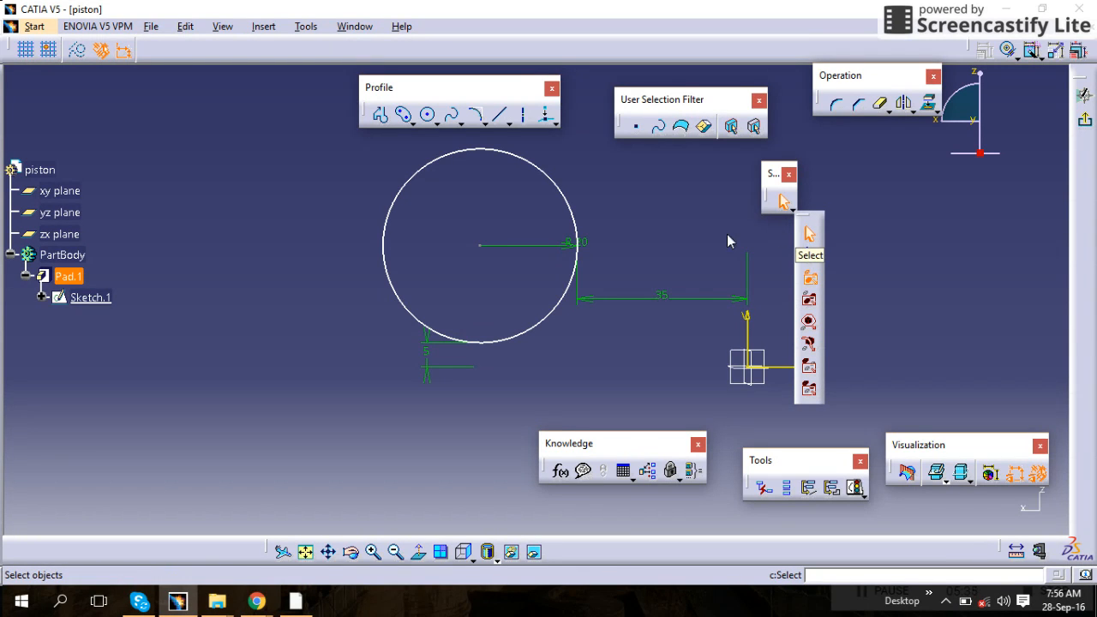
{"action": "left_click", "coordinate": [567, 206]}
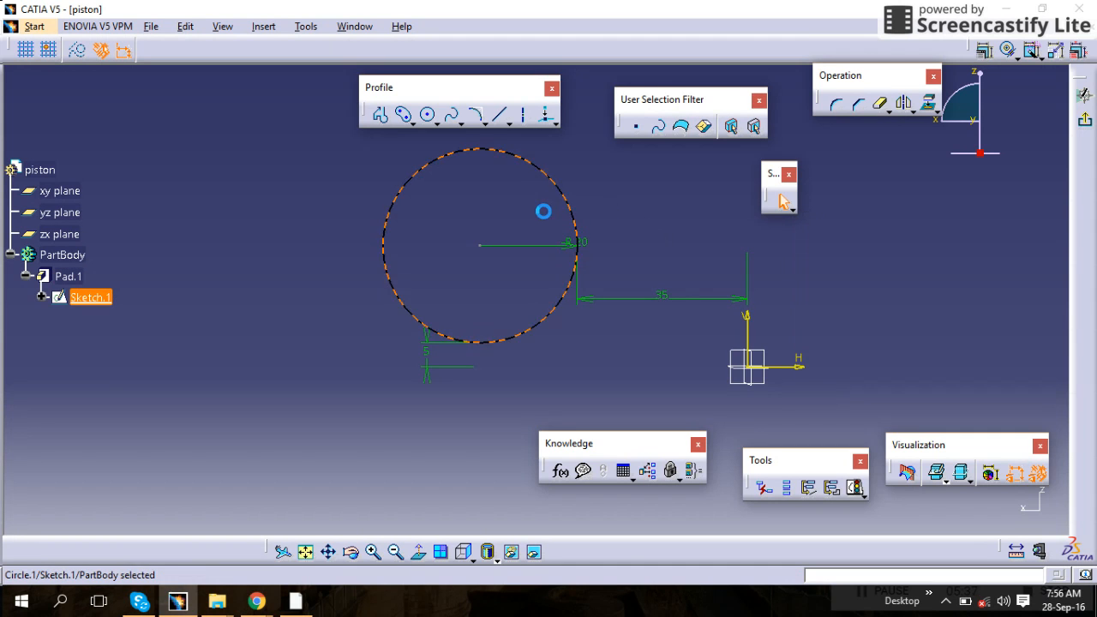
{"action": "left_click", "coordinate": [521, 252]}
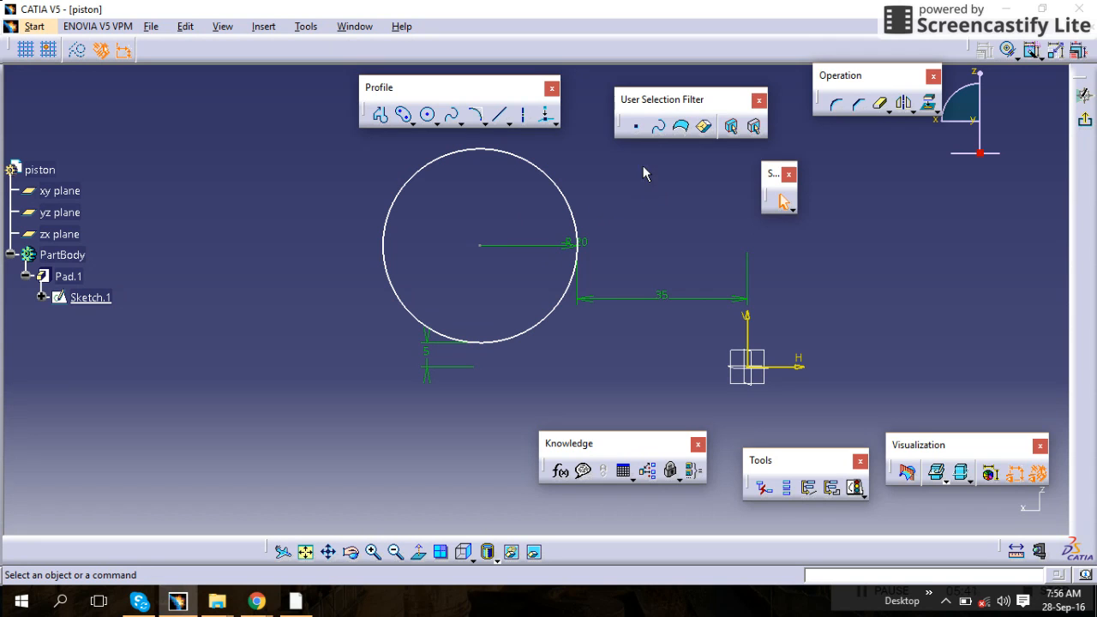
{"action": "mouse_move", "coordinate": [643, 182]}
{"action": "left_mouse_down"}
{"action": "mouse_move", "coordinate": [492, 331]}
{"action": "mouse_move", "coordinate": [351, 388]}
{"action": "left_mouse_up"}
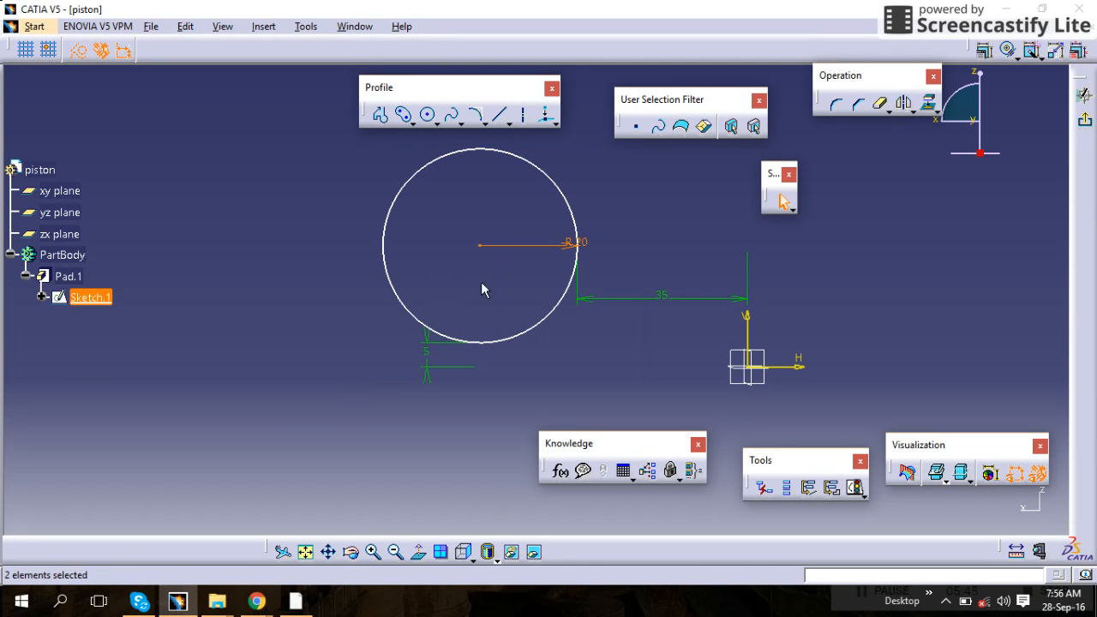
{"action": "left_click_drag", "start_coordinate": [612, 152], "coordinate": [285, 412]}
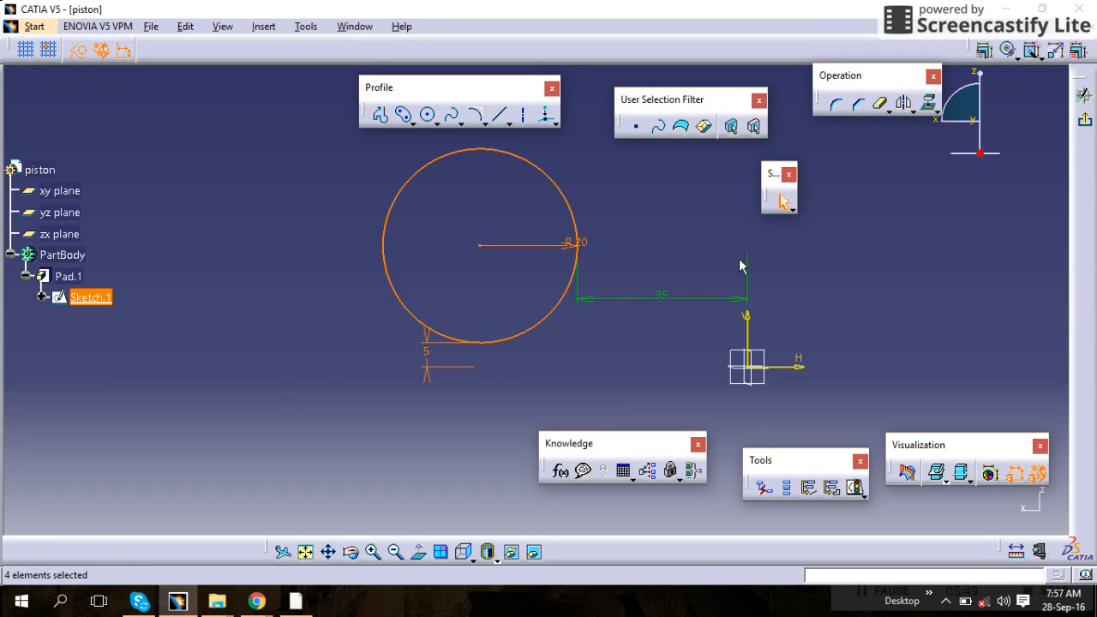
{"action": "left_click", "coordinate": [674, 229]}
Try box-selecting sketch elements with the point filter and another selection mode, then clear the selection
{"action": "mouse_move", "coordinate": [672, 204]}
{"action": "left_mouse_down"}
{"action": "mouse_move", "coordinate": [386, 299]}
{"action": "mouse_move", "coordinate": [348, 382]}
{"action": "left_mouse_up"}
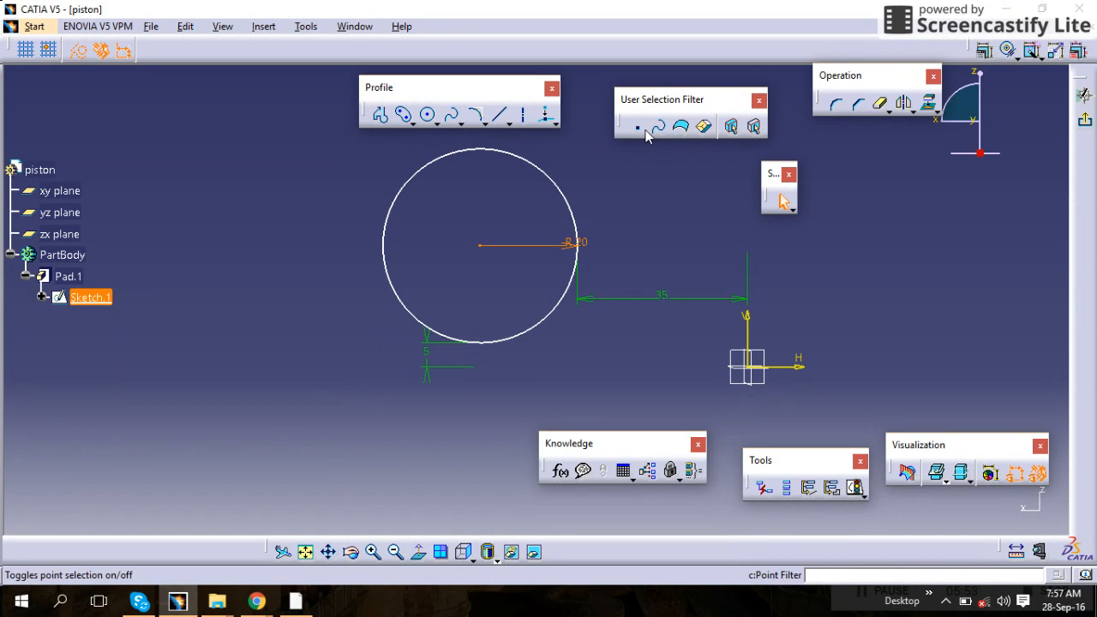
{"action": "mouse_move", "coordinate": [630, 148]}
{"action": "left_mouse_down"}
{"action": "mouse_move", "coordinate": [541, 164]}
{"action": "mouse_move", "coordinate": [440, 231]}
{"action": "mouse_move", "coordinate": [369, 326]}
{"action": "mouse_move", "coordinate": [370, 359]}
{"action": "left_mouse_up"}
{"action": "left_click", "coordinate": [685, 196]}
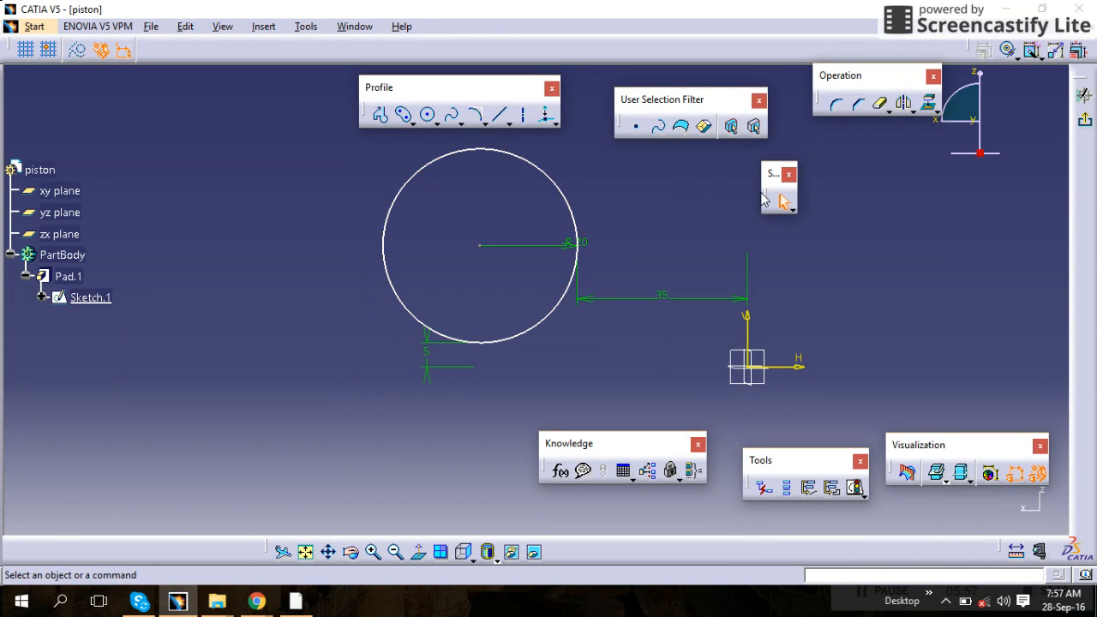
{"action": "left_click", "coordinate": [789, 210]}
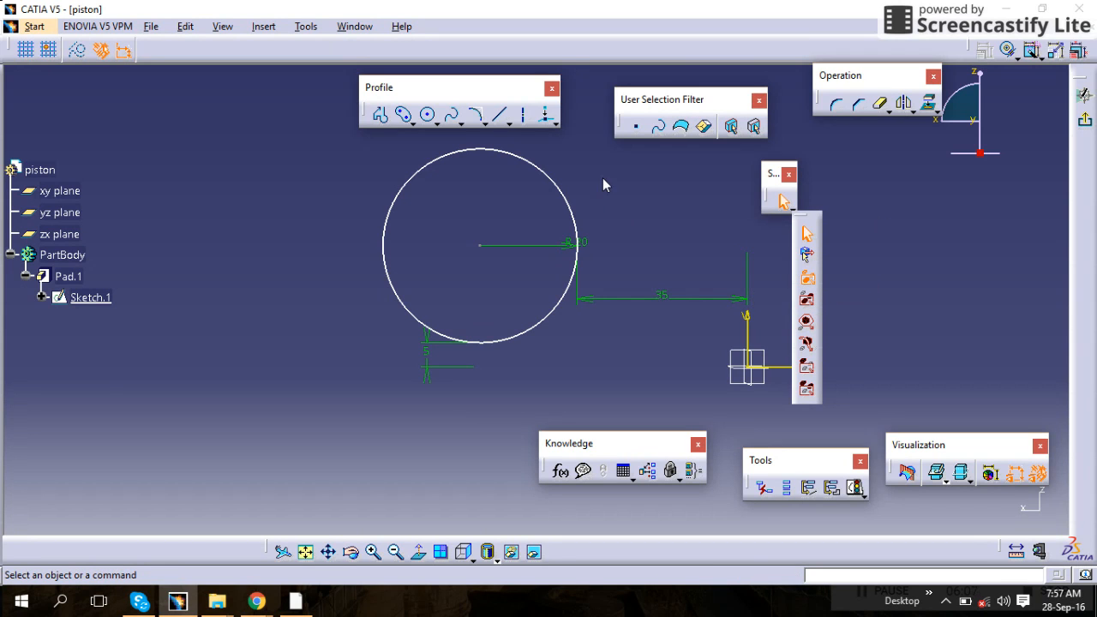
{"action": "left_click", "coordinate": [545, 299]}
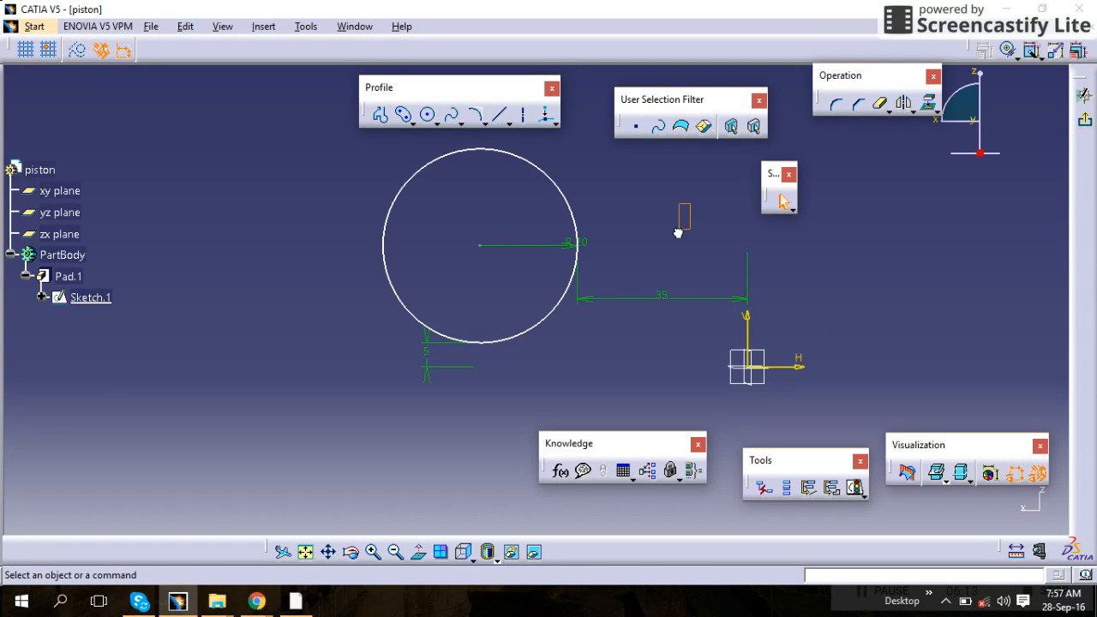
{"action": "left_click_drag", "start_coordinate": [679, 233], "coordinate": [348, 301]}
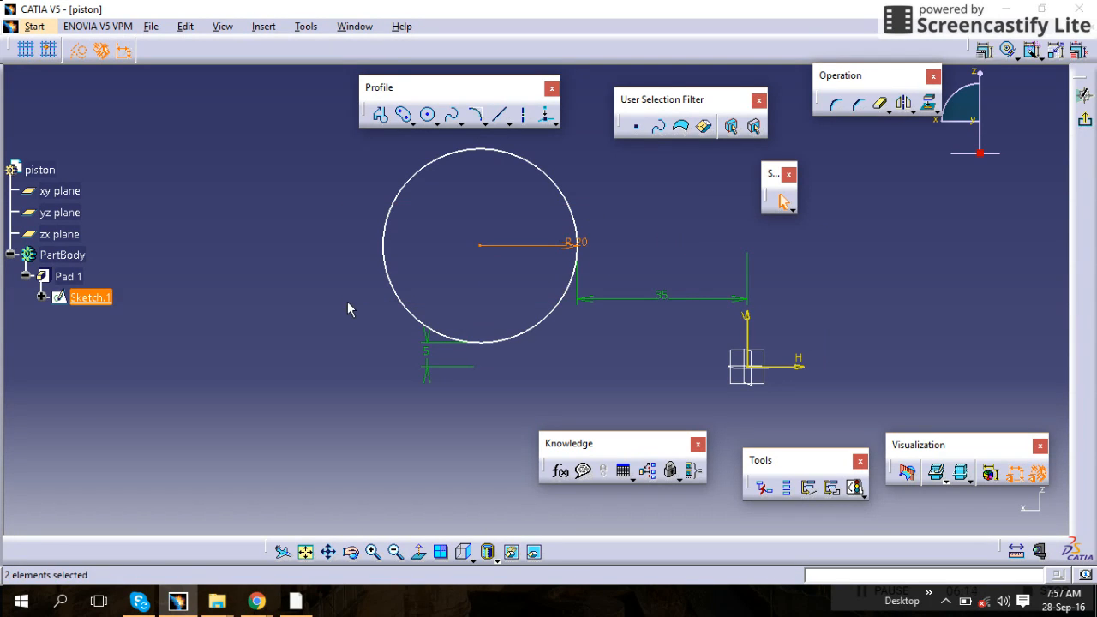
{"action": "left_click", "coordinate": [427, 341]}
{"action": "left_click", "coordinate": [537, 343]}
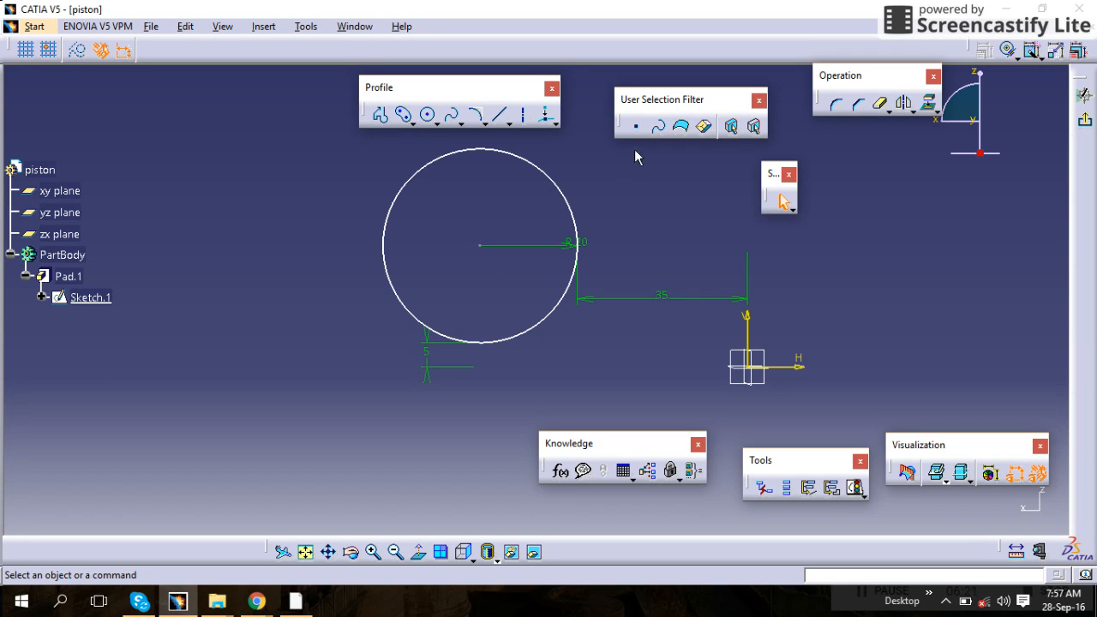
Sketch three short slanted lines to the left of and below the circle with the Line tool
{"action": "left_click_drag", "start_coordinate": [654, 137], "coordinate": [664, 127]}
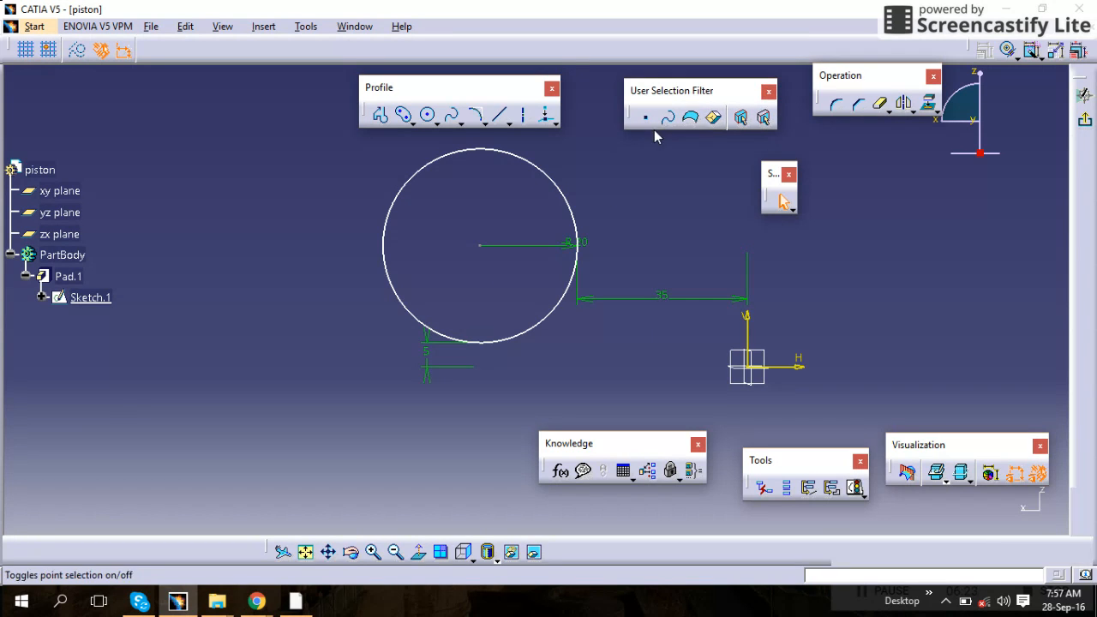
{"action": "left_click", "coordinate": [502, 119]}
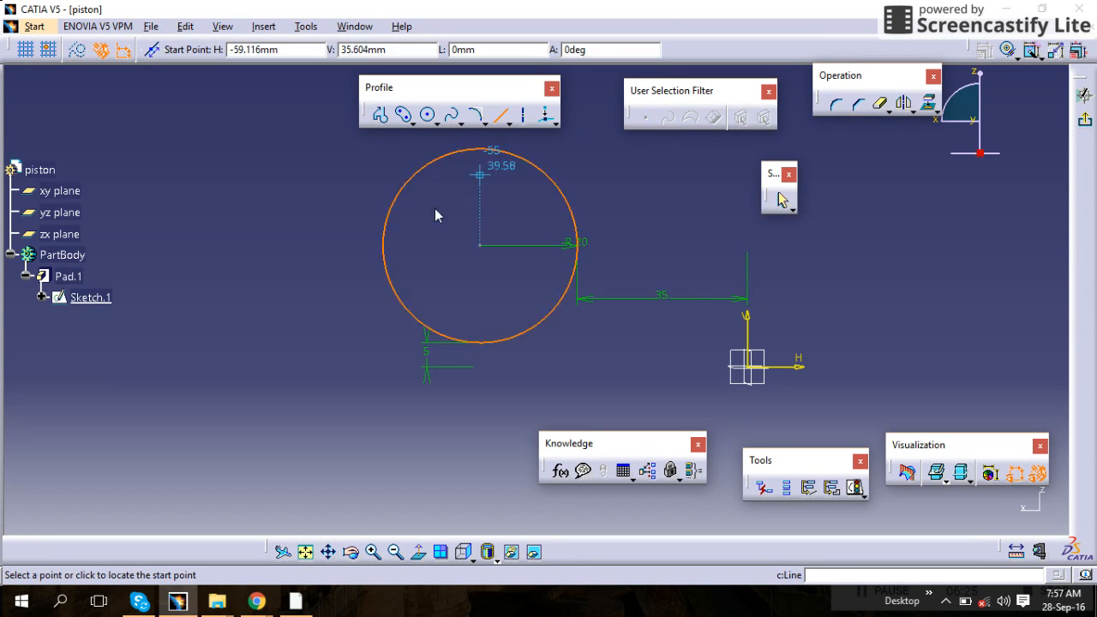
{"action": "left_click", "coordinate": [293, 230]}
{"action": "left_click", "coordinate": [301, 338]}
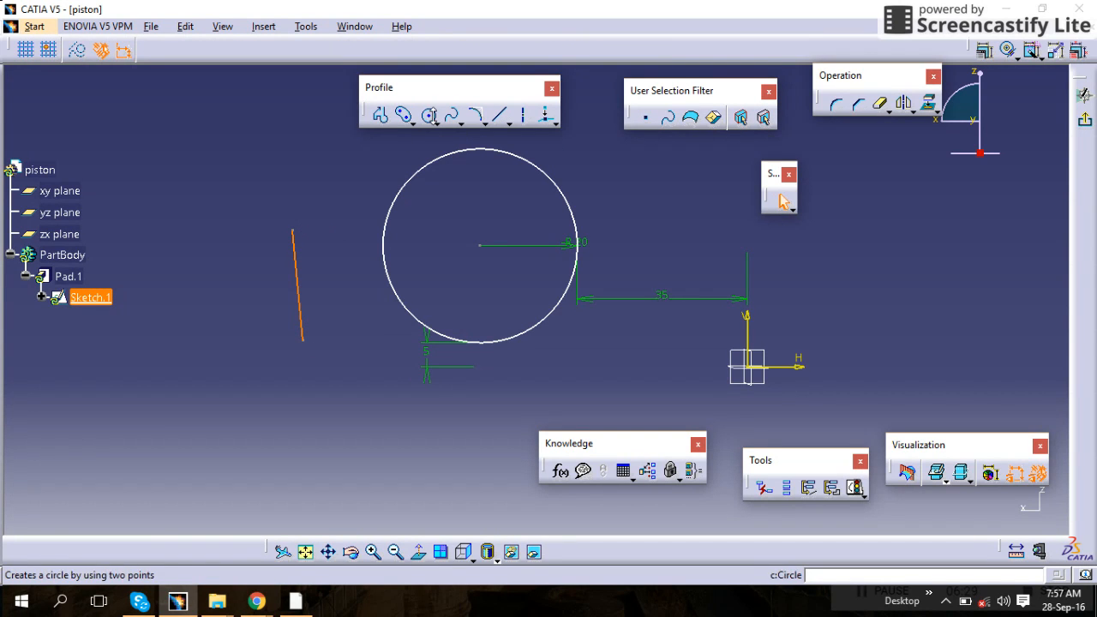
{"action": "left_click", "coordinate": [501, 117]}
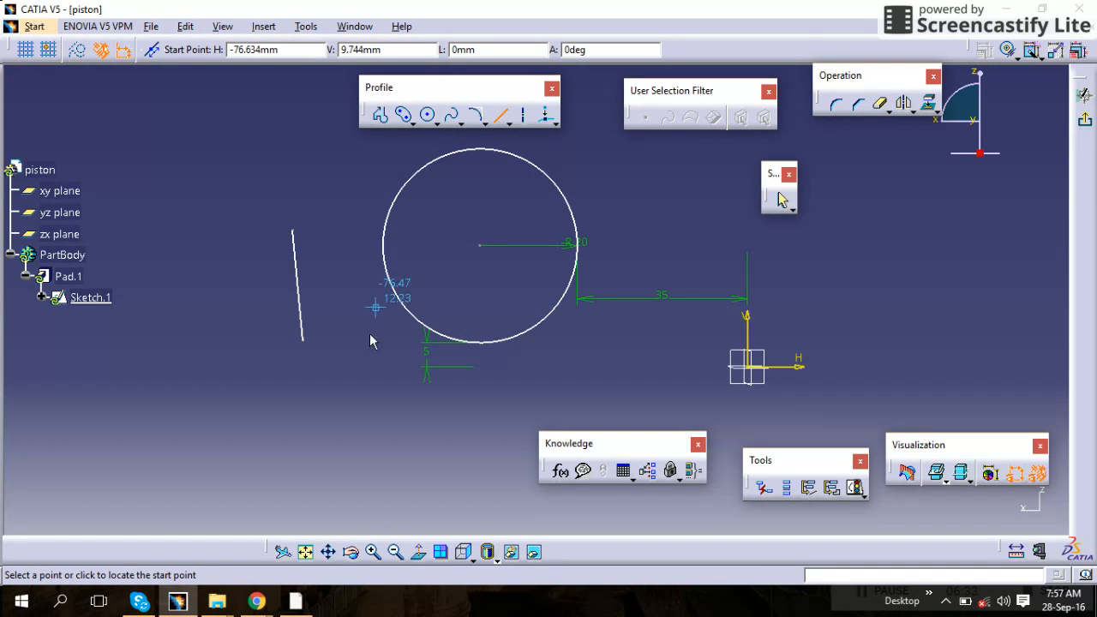
{"action": "left_click", "coordinate": [368, 367]}
{"action": "left_click", "coordinate": [383, 416]}
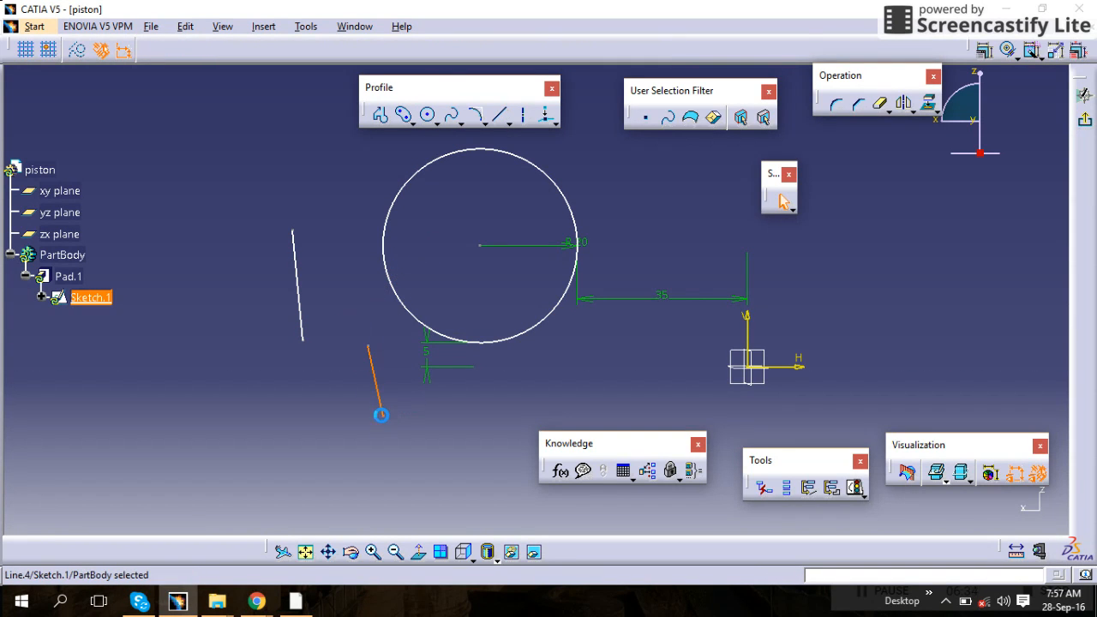
{"action": "left_click", "coordinate": [501, 115]}
{"action": "left_click", "coordinate": [360, 160]}
{"action": "left_click", "coordinate": [333, 258]}
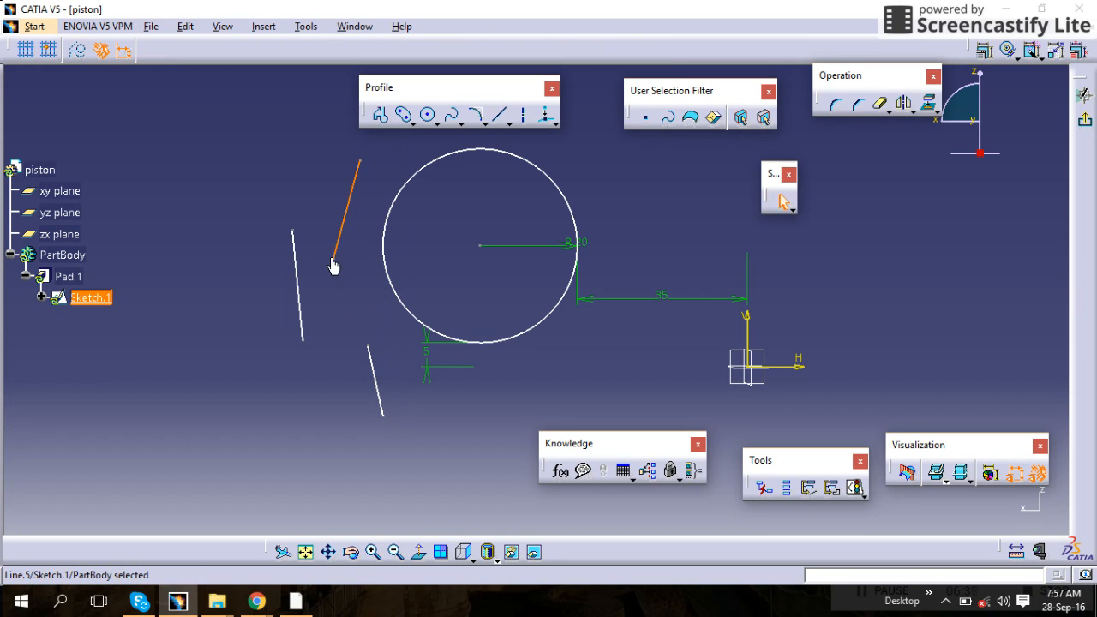
Select the circle and each of the new lines one at a time, clearing the selection between picks
{"action": "left_click", "coordinate": [407, 266]}
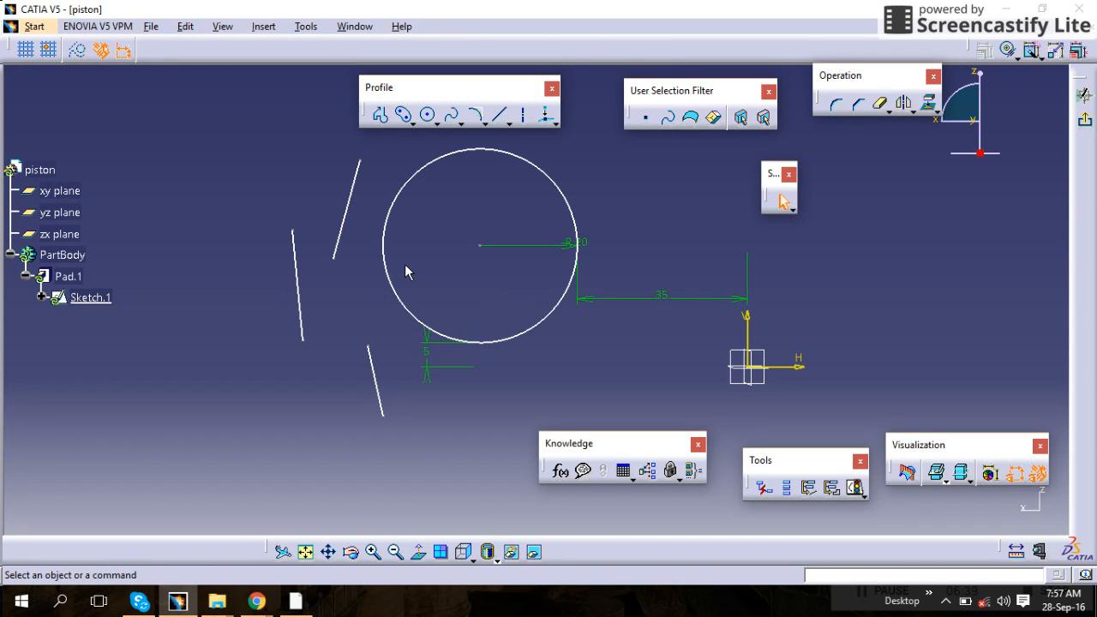
{"action": "left_click", "coordinate": [390, 221]}
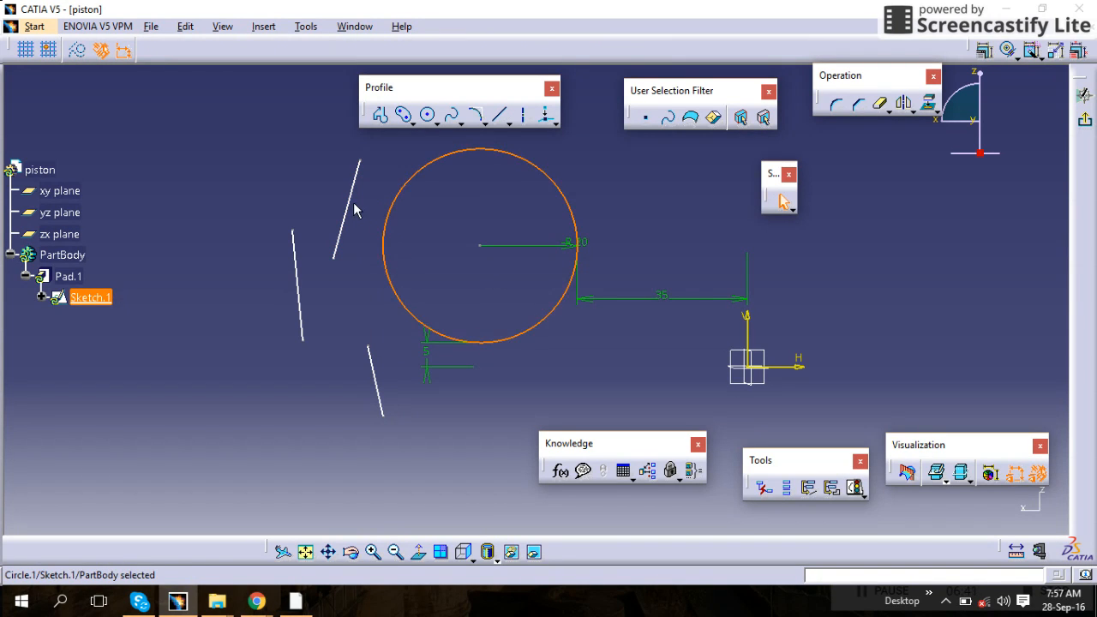
{"action": "left_click", "coordinate": [346, 211]}
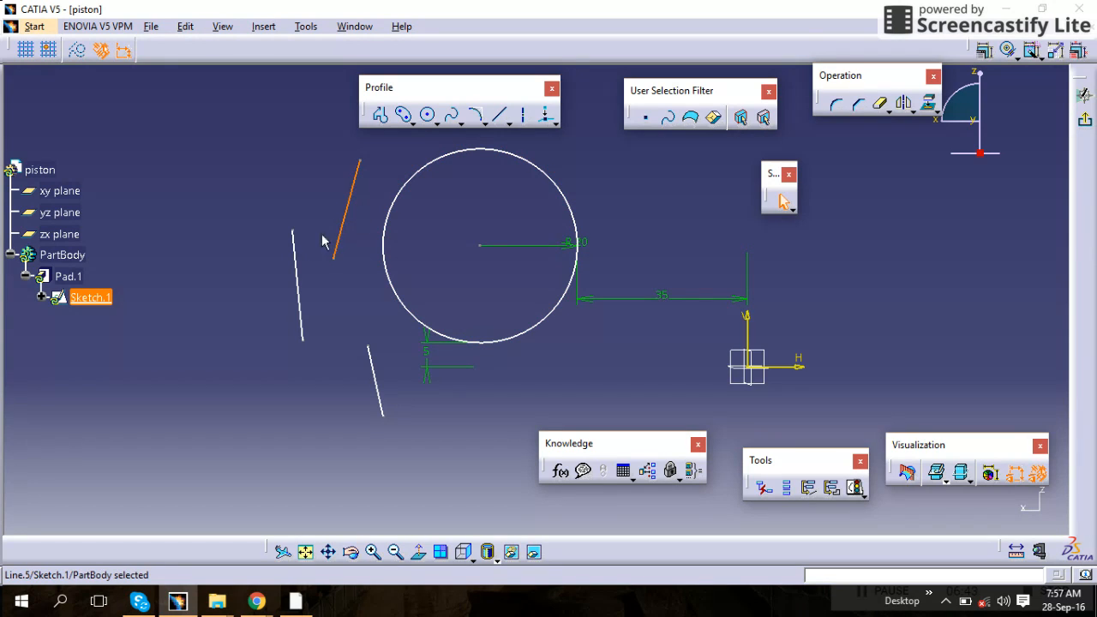
{"action": "left_click", "coordinate": [296, 266]}
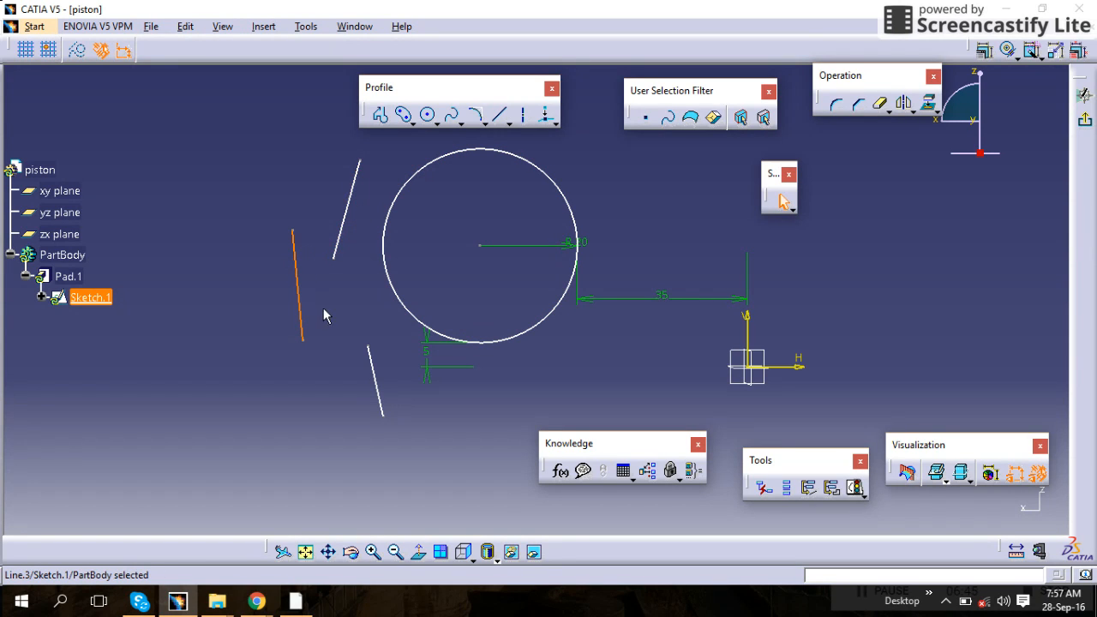
{"action": "left_click", "coordinate": [372, 368]}
{"action": "left_click", "coordinate": [390, 362]}
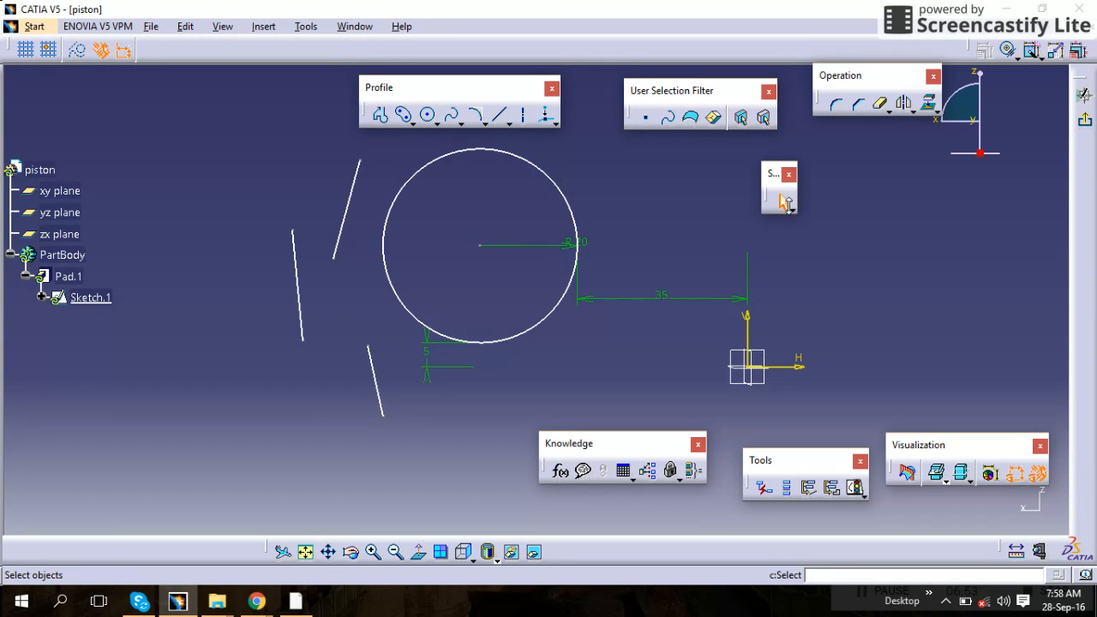
Box-select all sketch elements with the default rectangle selection twice, clearing the selection each time
{"action": "left_click", "coordinate": [793, 208]}
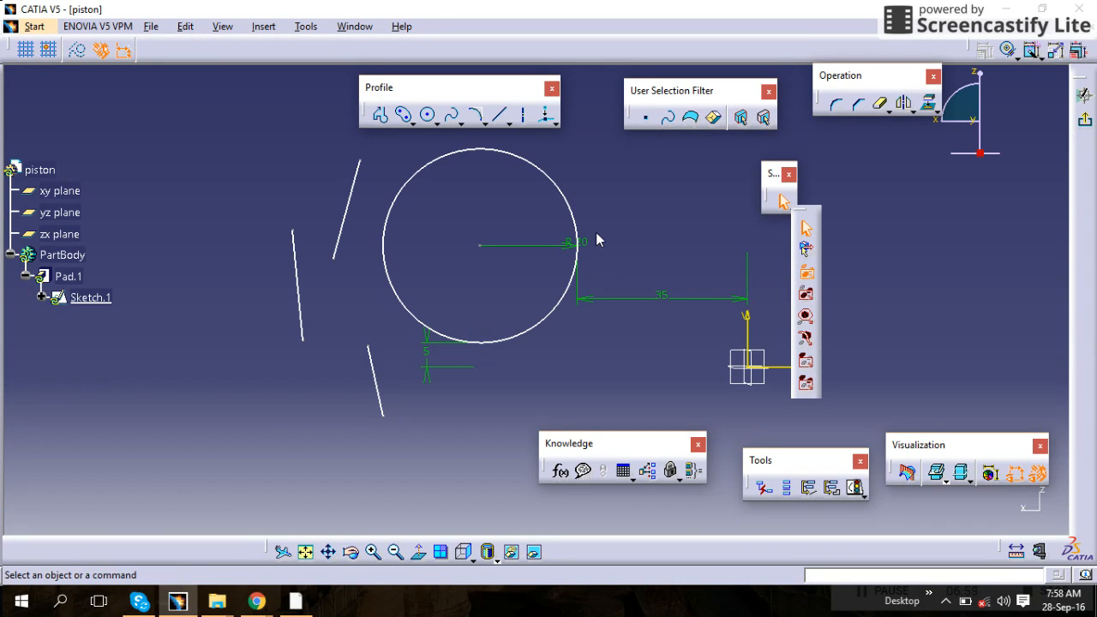
{"action": "left_click", "coordinate": [626, 162]}
{"action": "left_click_drag", "start_coordinate": [653, 142], "coordinate": [330, 484]}
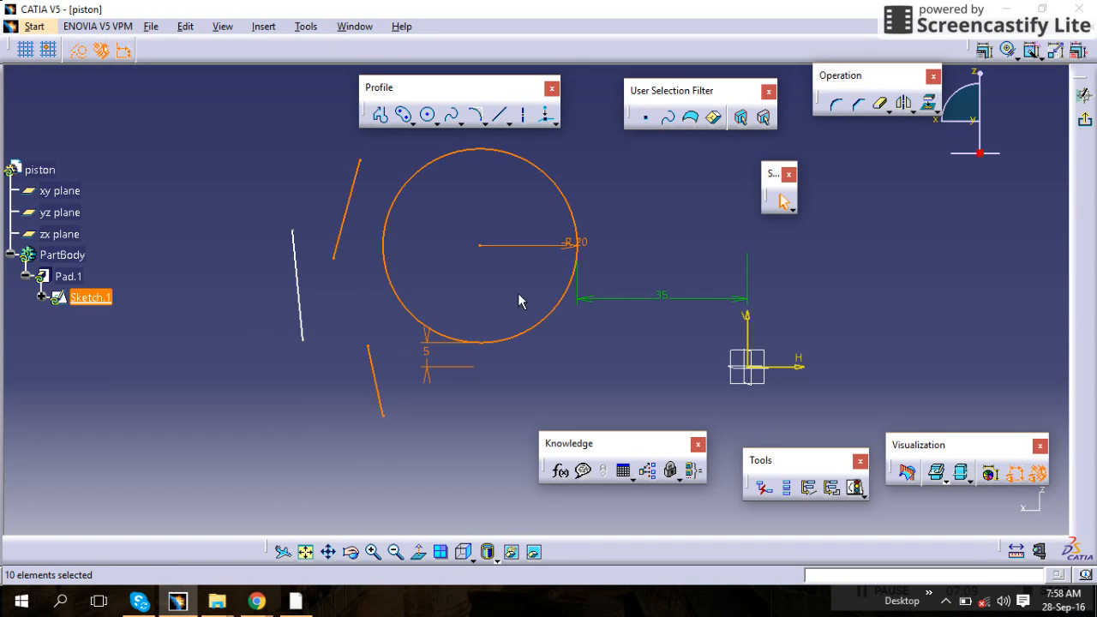
{"action": "left_click", "coordinate": [623, 277]}
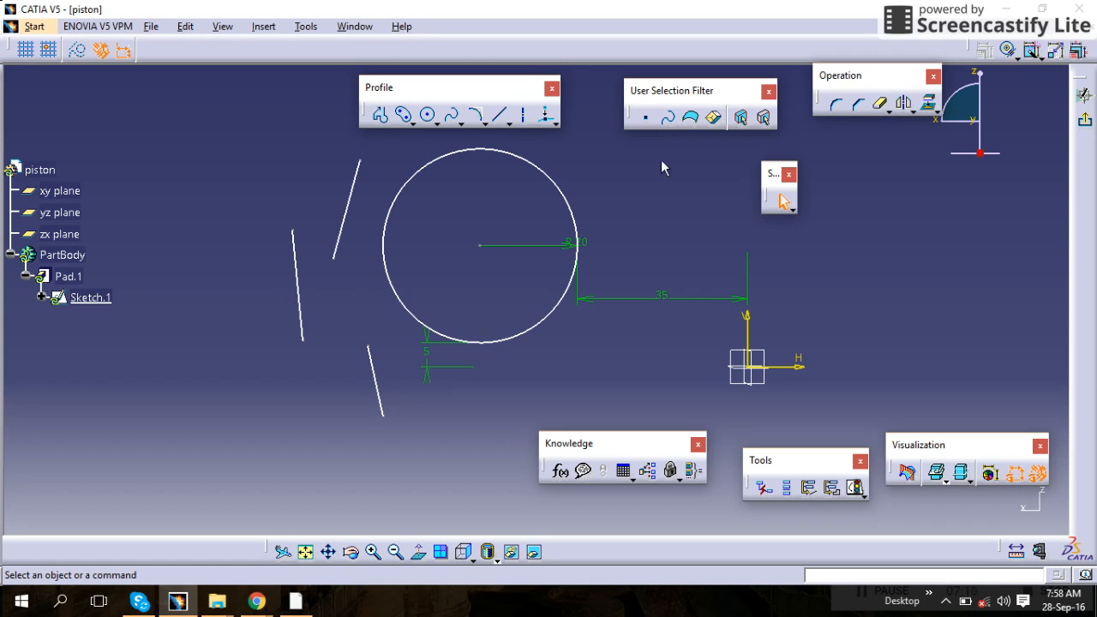
{"action": "mouse_move", "coordinate": [636, 146]}
{"action": "left_mouse_down"}
{"action": "mouse_move", "coordinate": [284, 218]}
{"action": "mouse_move", "coordinate": [233, 453]}
{"action": "left_mouse_up"}
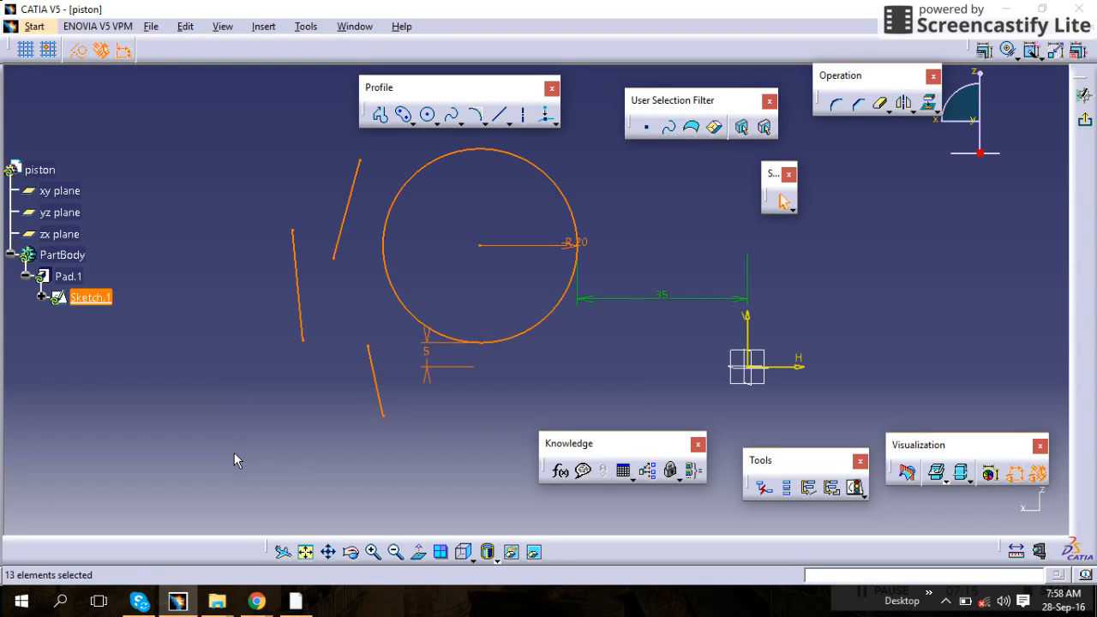
{"action": "left_click", "coordinate": [346, 374]}
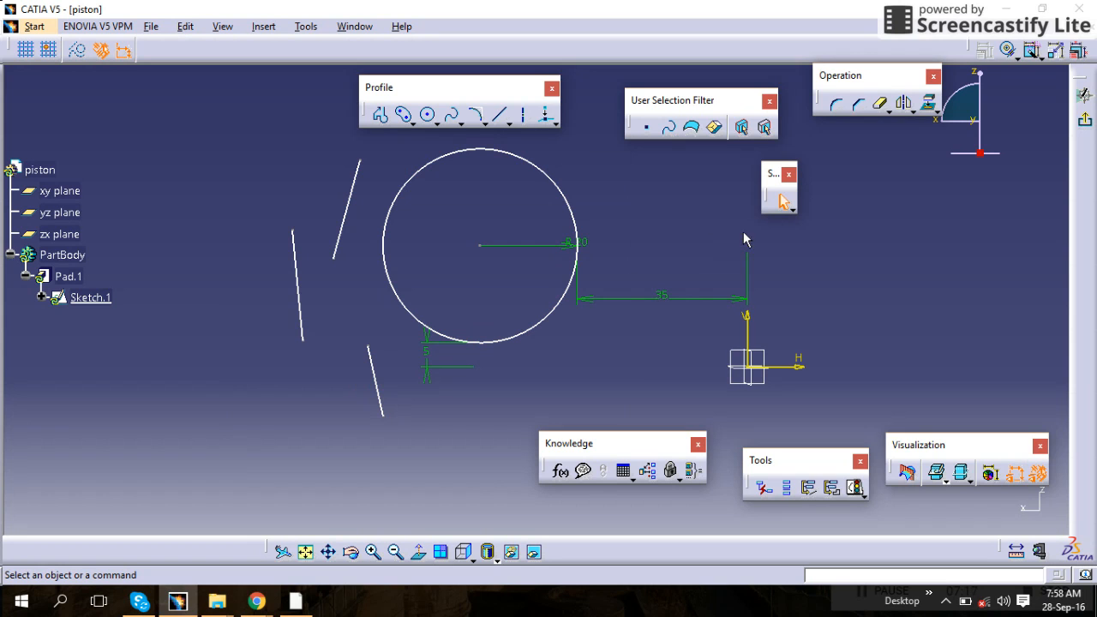
Switch to the Intersecting Rectangle Selection Trap and select the circle and lines with small crossing rectangles
{"action": "left_click", "coordinate": [789, 209]}
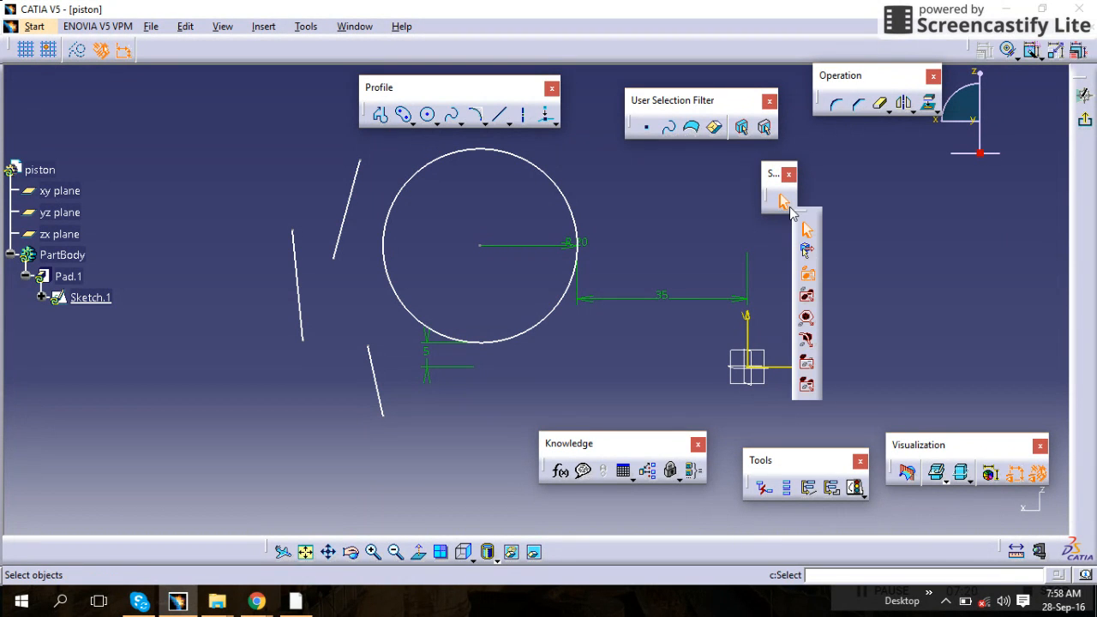
{"action": "left_click", "coordinate": [808, 297]}
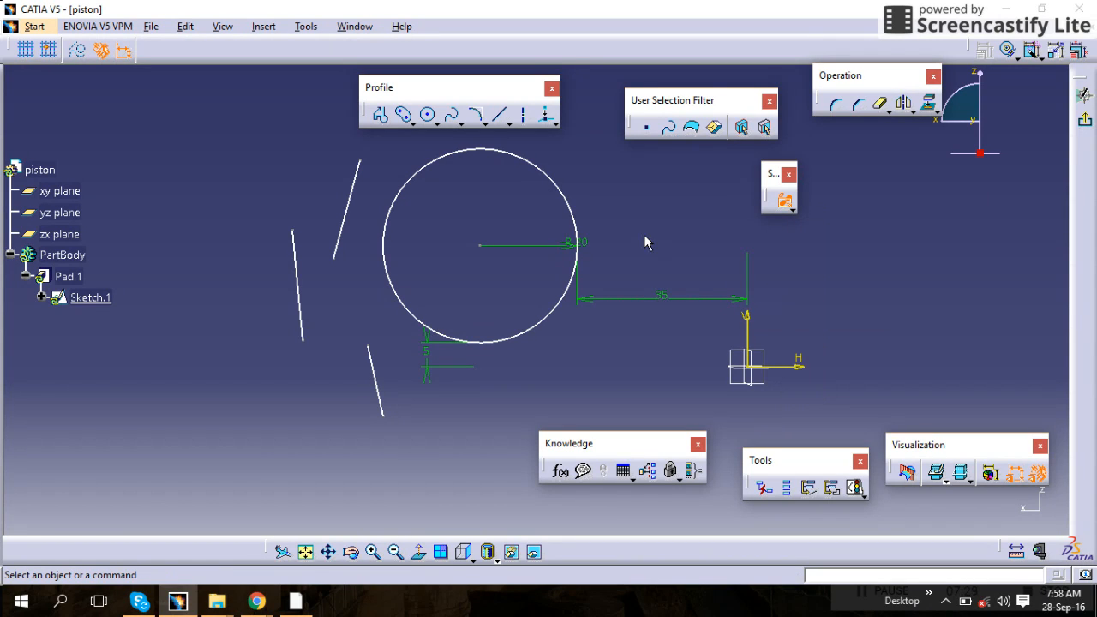
{"action": "left_click_drag", "start_coordinate": [645, 213], "coordinate": [548, 245]}
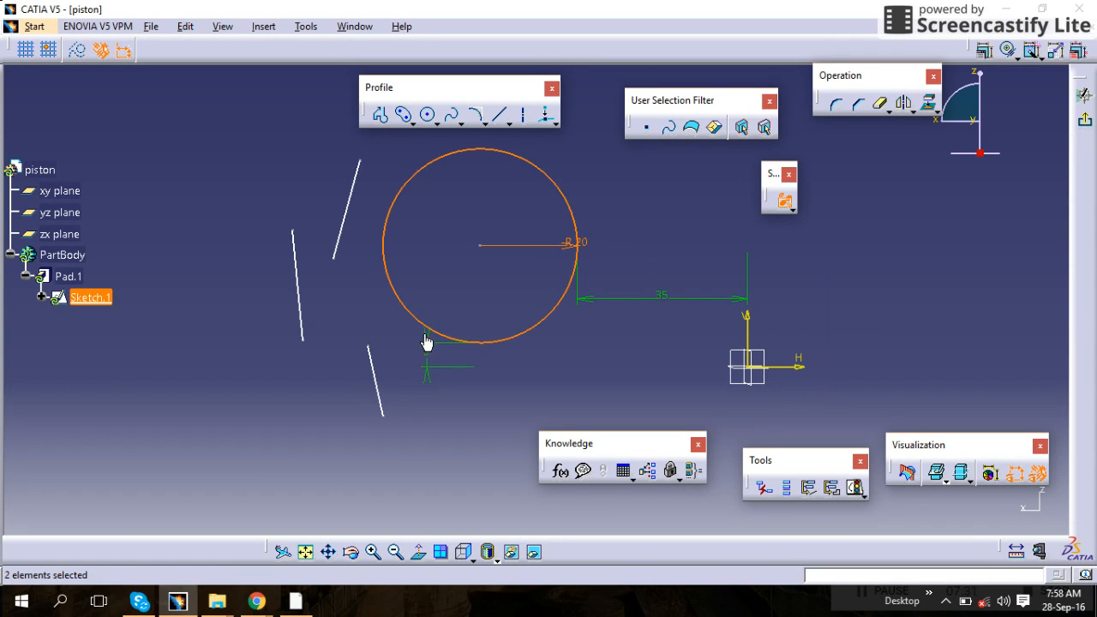
{"action": "left_click_drag", "start_coordinate": [435, 386], "coordinate": [360, 405]}
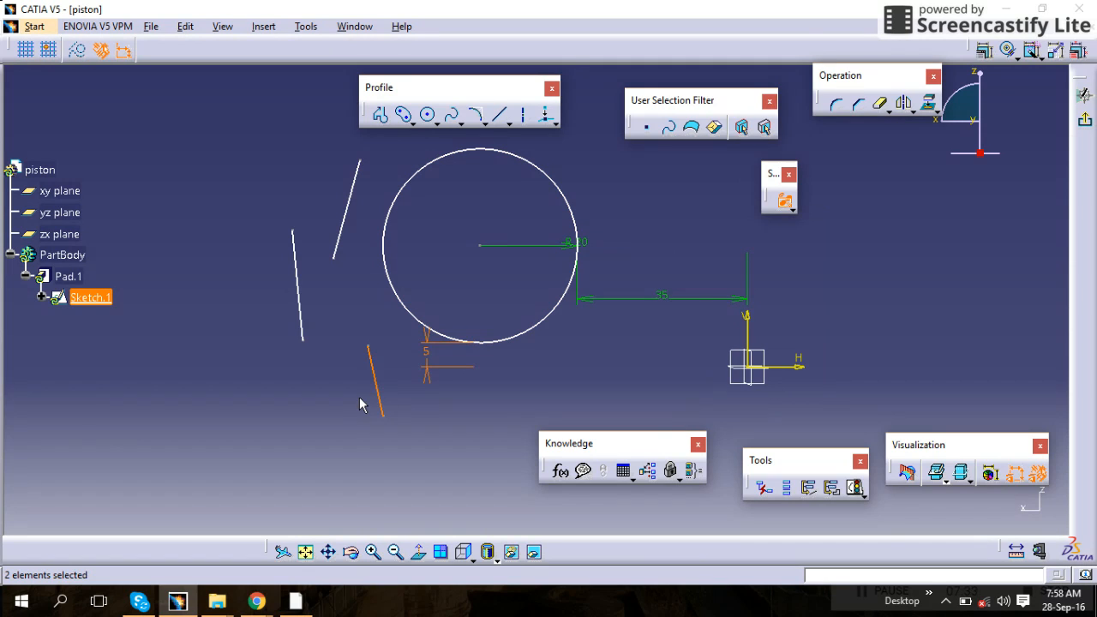
{"action": "left_click_drag", "start_coordinate": [339, 312], "coordinate": [271, 350]}
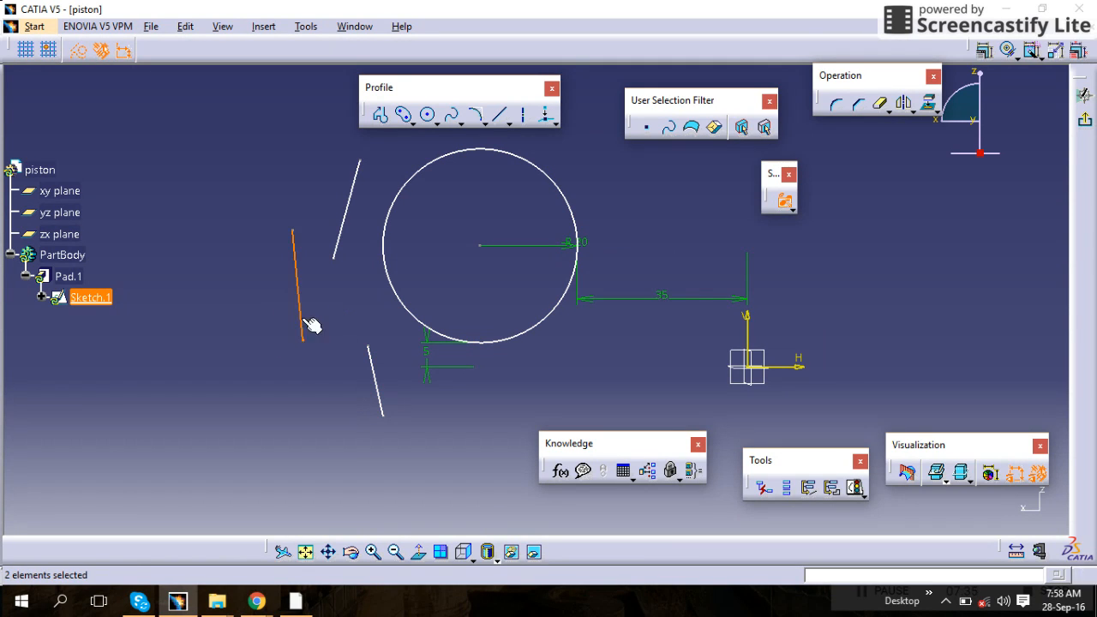
{"action": "left_click_drag", "start_coordinate": [353, 258], "coordinate": [331, 212]}
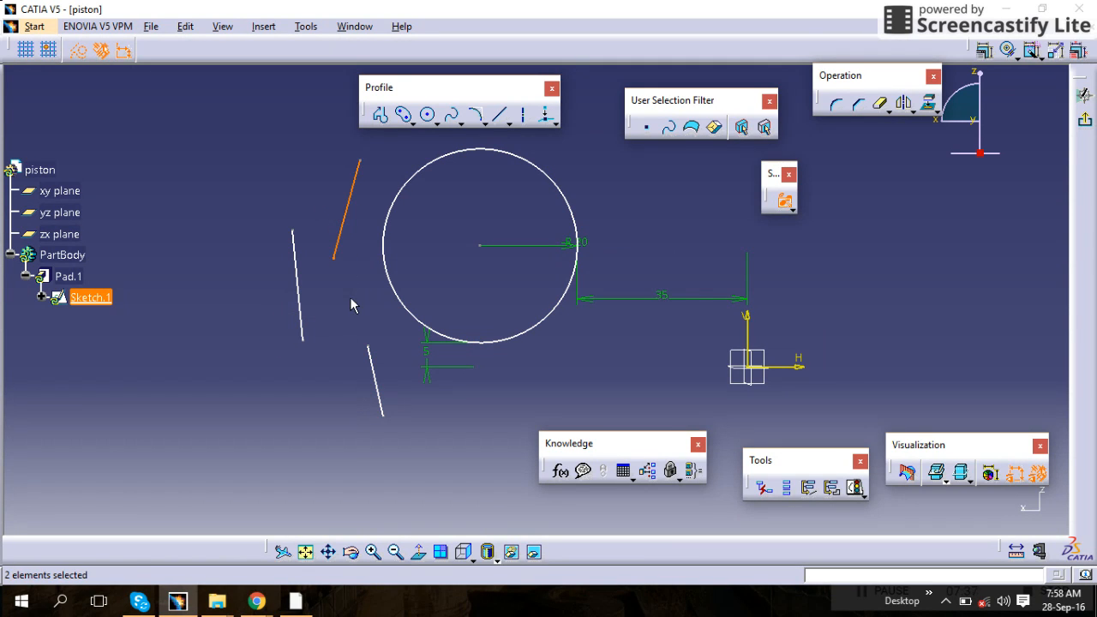
{"action": "left_click_drag", "start_coordinate": [589, 174], "coordinate": [488, 241]}
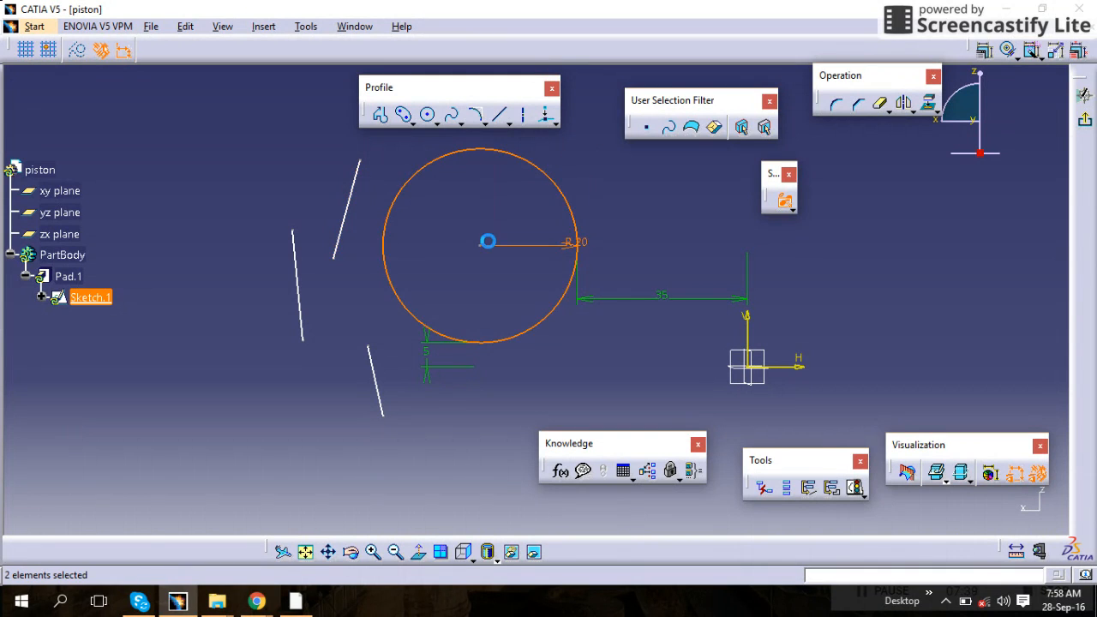
{"action": "left_click_drag", "start_coordinate": [670, 181], "coordinate": [297, 368]}
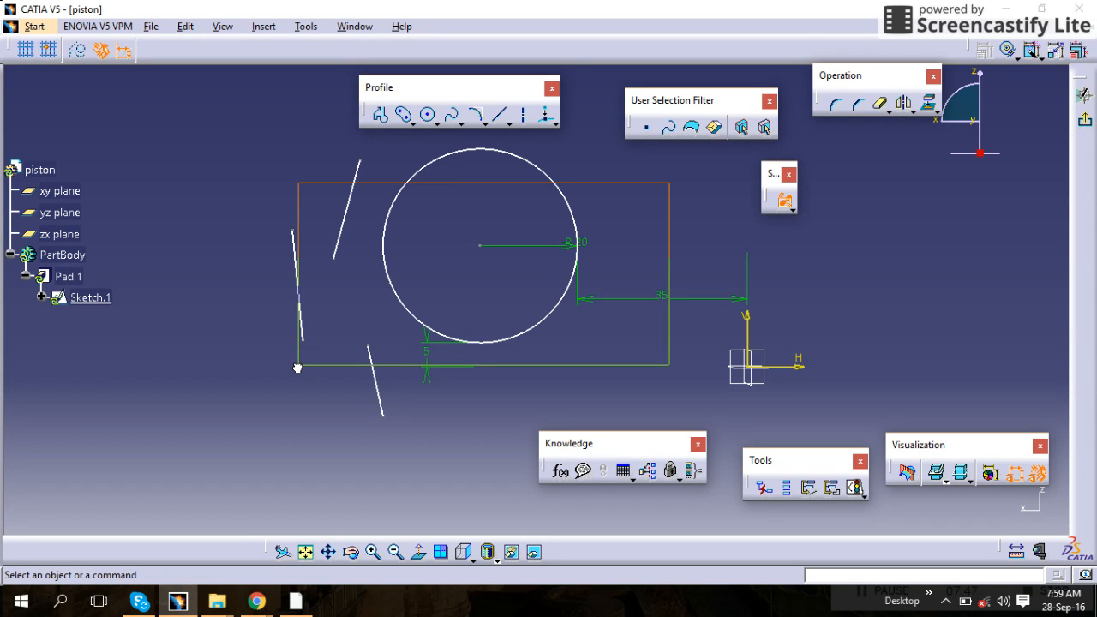
{"action": "left_click_drag", "start_coordinate": [298, 367], "coordinate": [298, 367]}
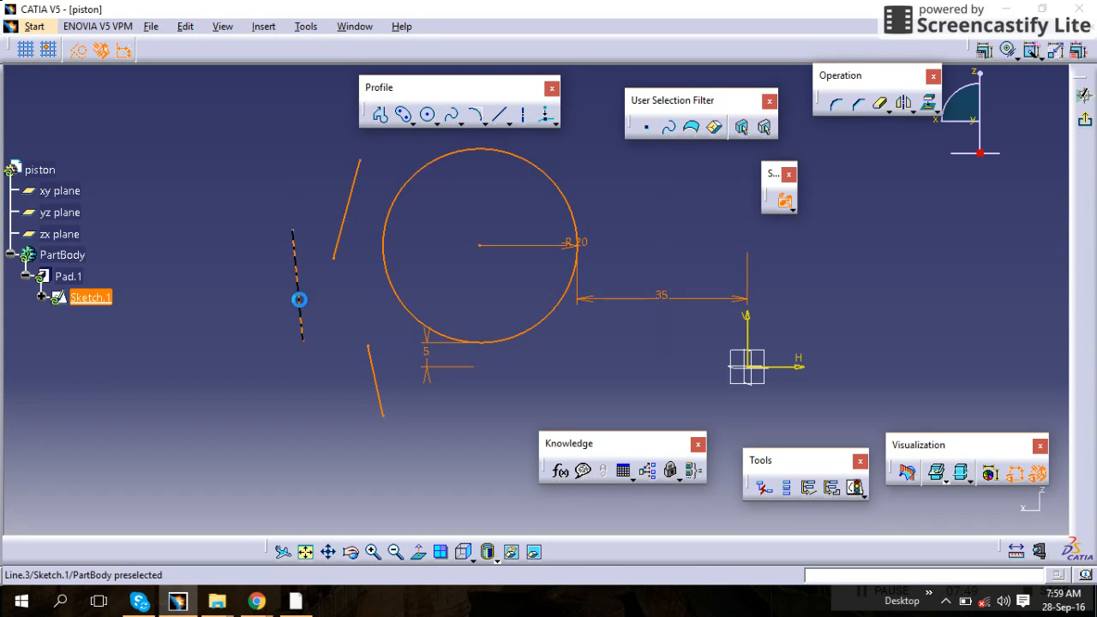
{"action": "left_click", "coordinate": [619, 201]}
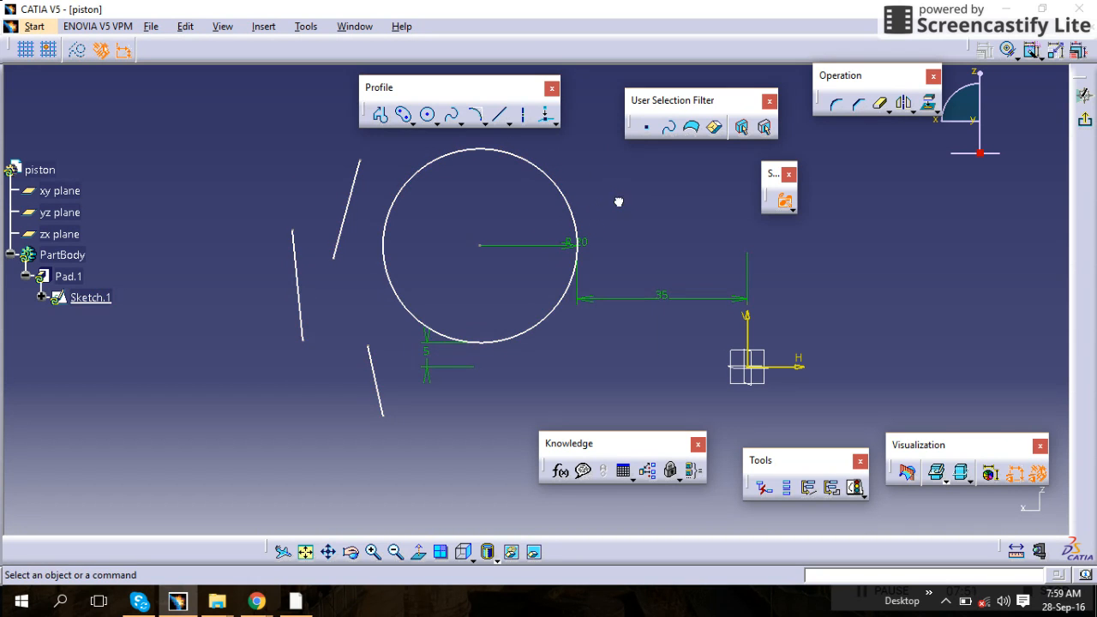
Switch to the Polygon Selection Trap and draw a polygon around the sketch elements, then cancel it
{"action": "left_click", "coordinate": [792, 212]}
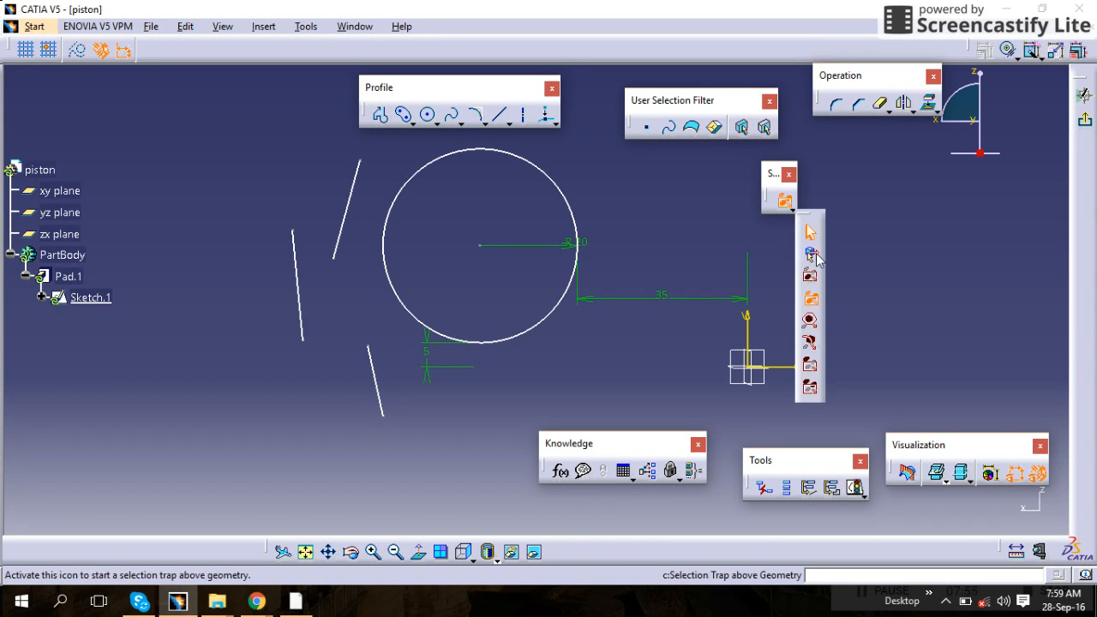
{"action": "left_click", "coordinate": [810, 299]}
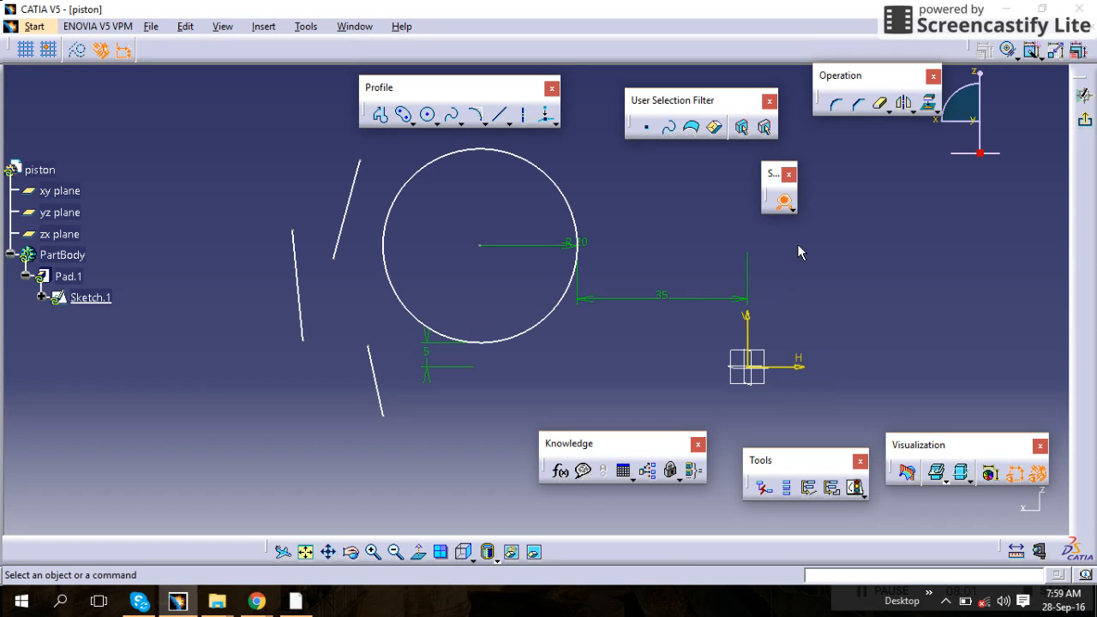
{"action": "left_click", "coordinate": [637, 210]}
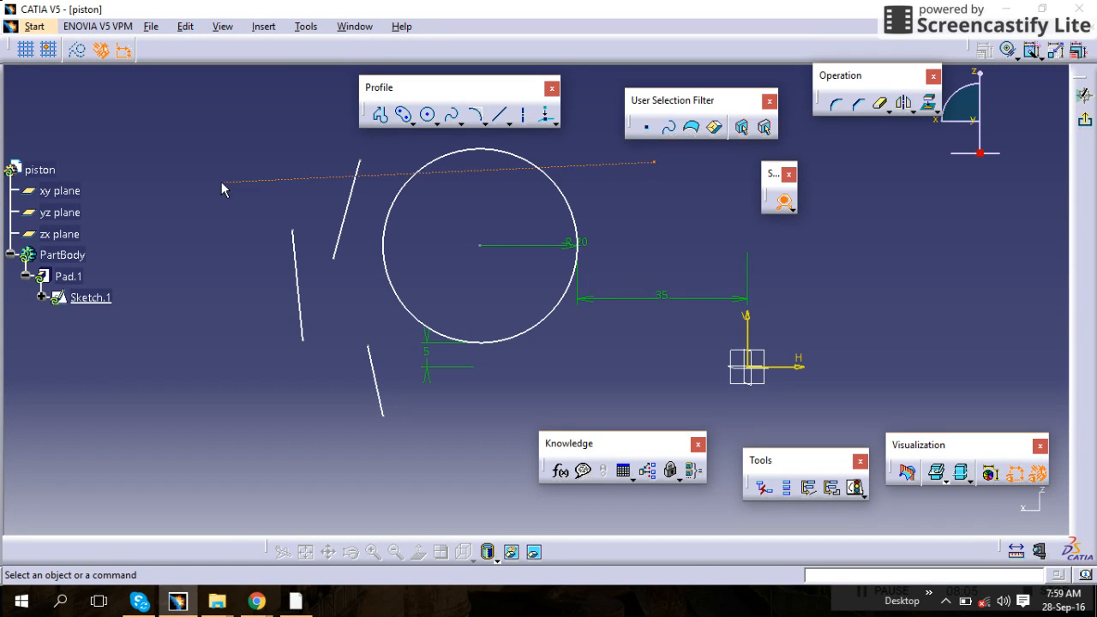
{"action": "left_click", "coordinate": [276, 104]}
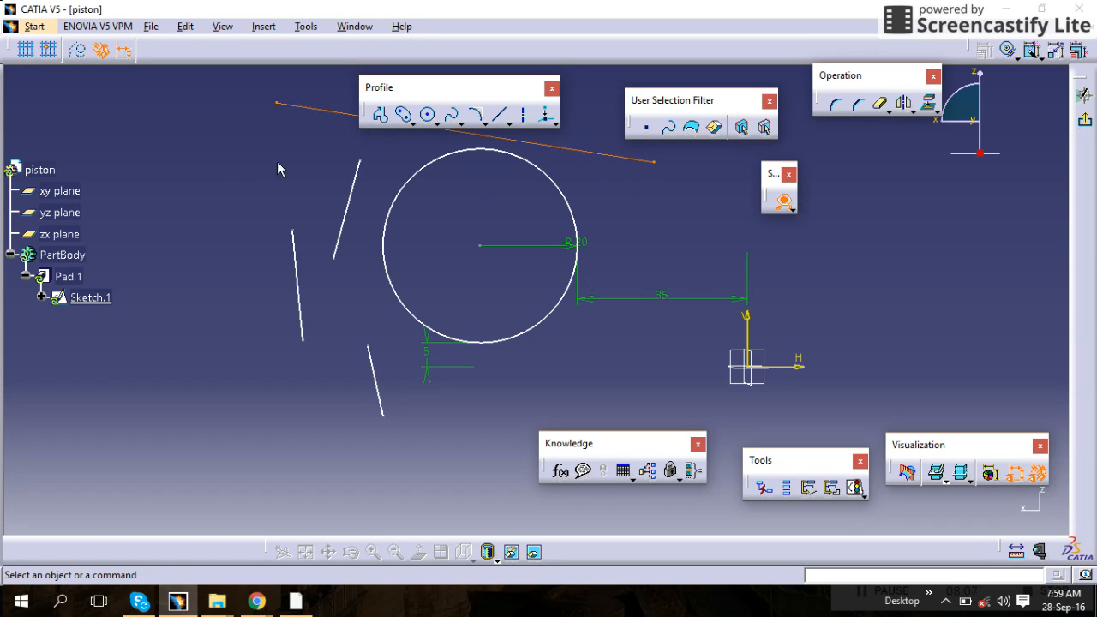
{"action": "left_click", "coordinate": [220, 249]}
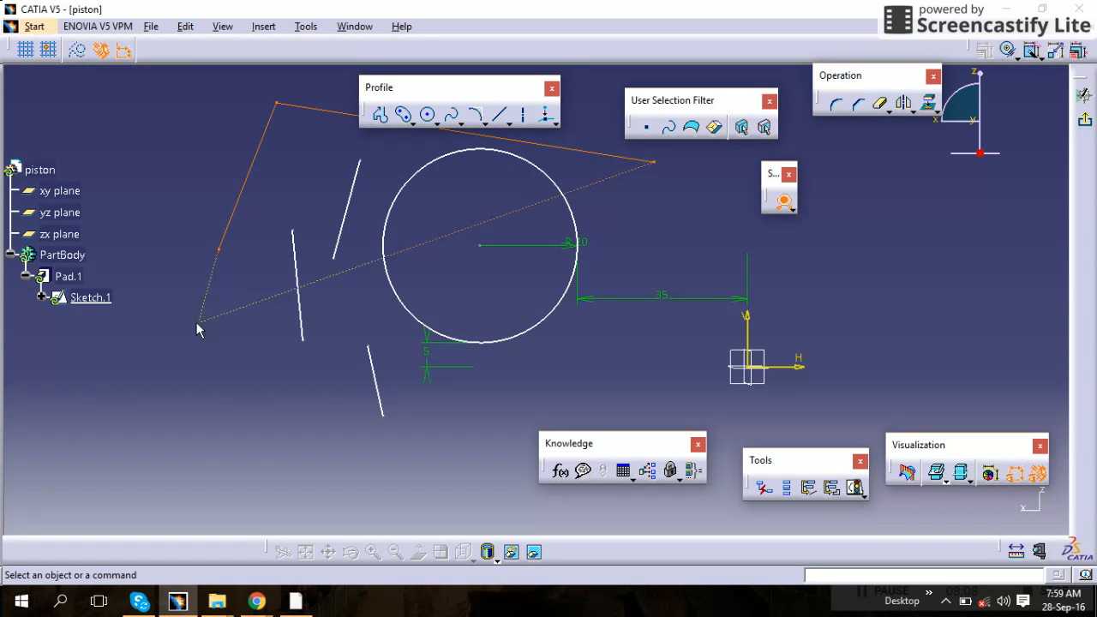
{"action": "left_click", "coordinate": [250, 375]}
{"action": "left_click", "coordinate": [401, 447]}
{"action": "left_click", "coordinate": [580, 343]}
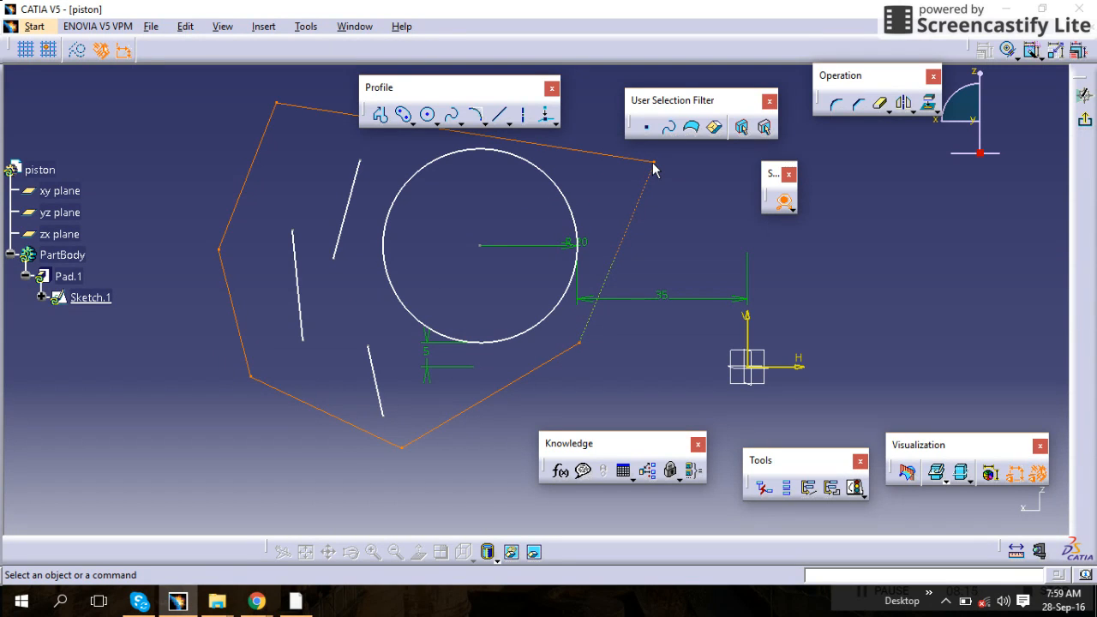
{"action": "left_click", "coordinate": [639, 172]}
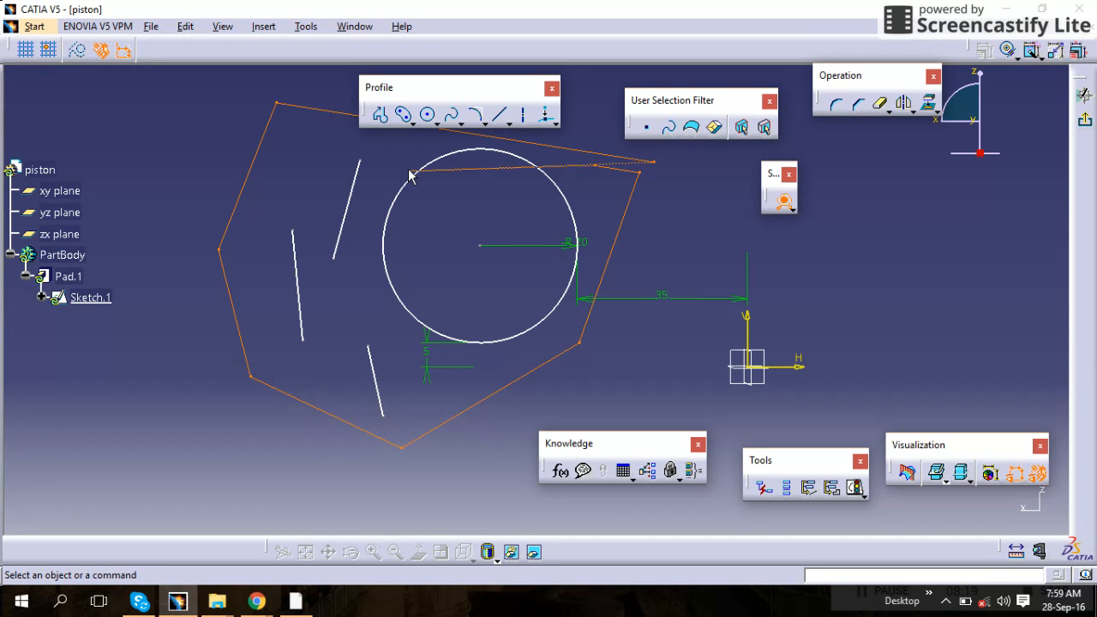
{"action": "left_click", "coordinate": [671, 172]}
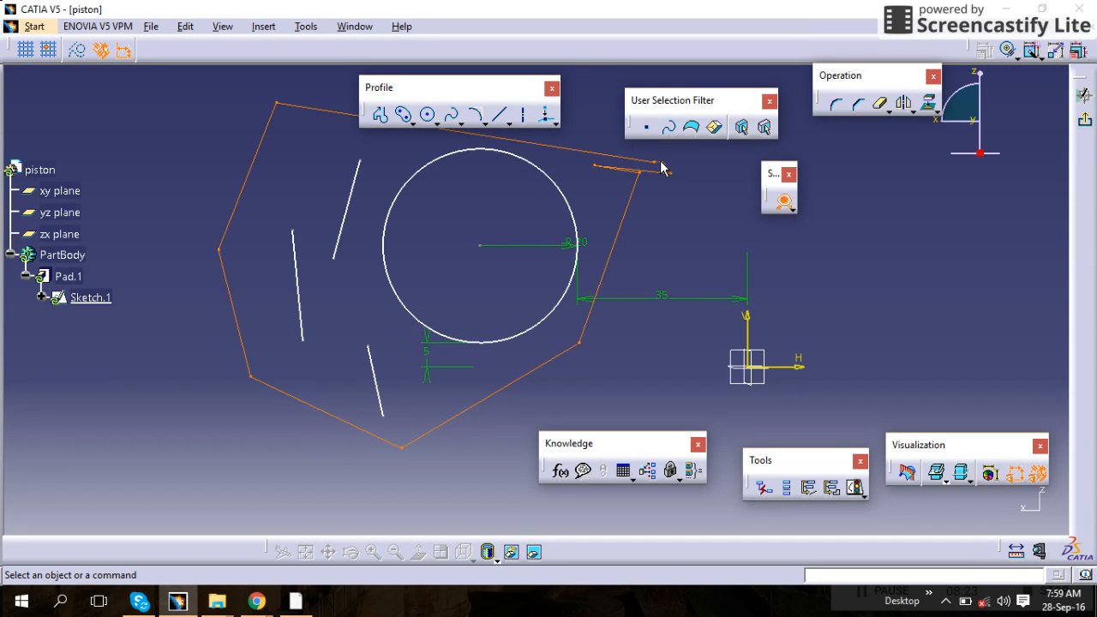
{"action": "left_click", "coordinate": [644, 258]}
{"action": "key", "text": "Escape"}
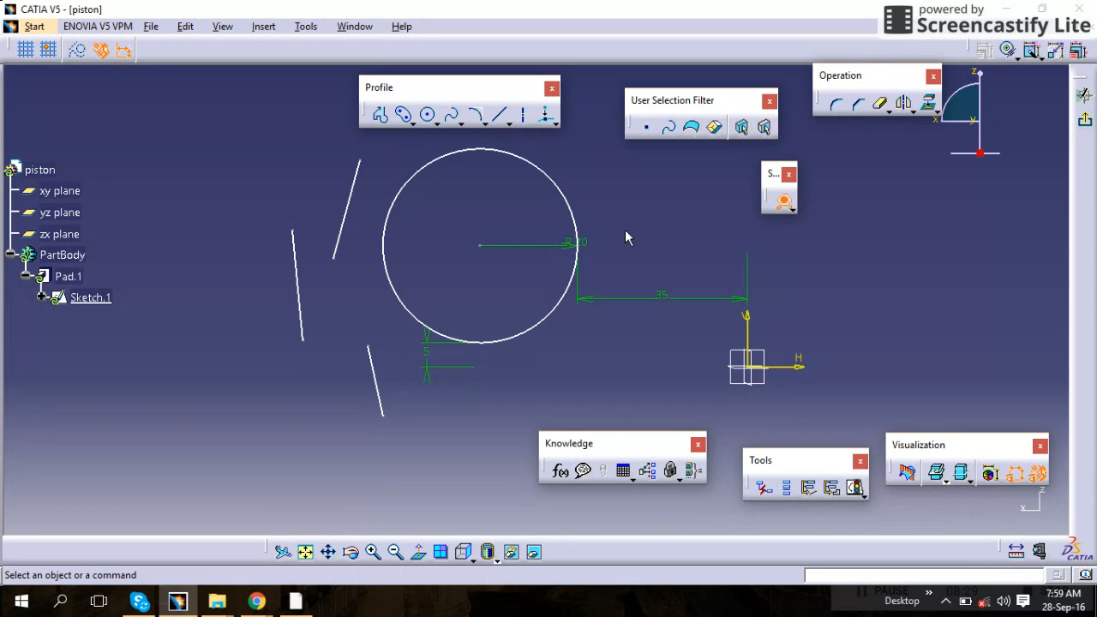
Switch to the Free Hand Selection Trap and select the 35 dimension, the circle and each line by sketching strokes across them
{"action": "left_click", "coordinate": [791, 207]}
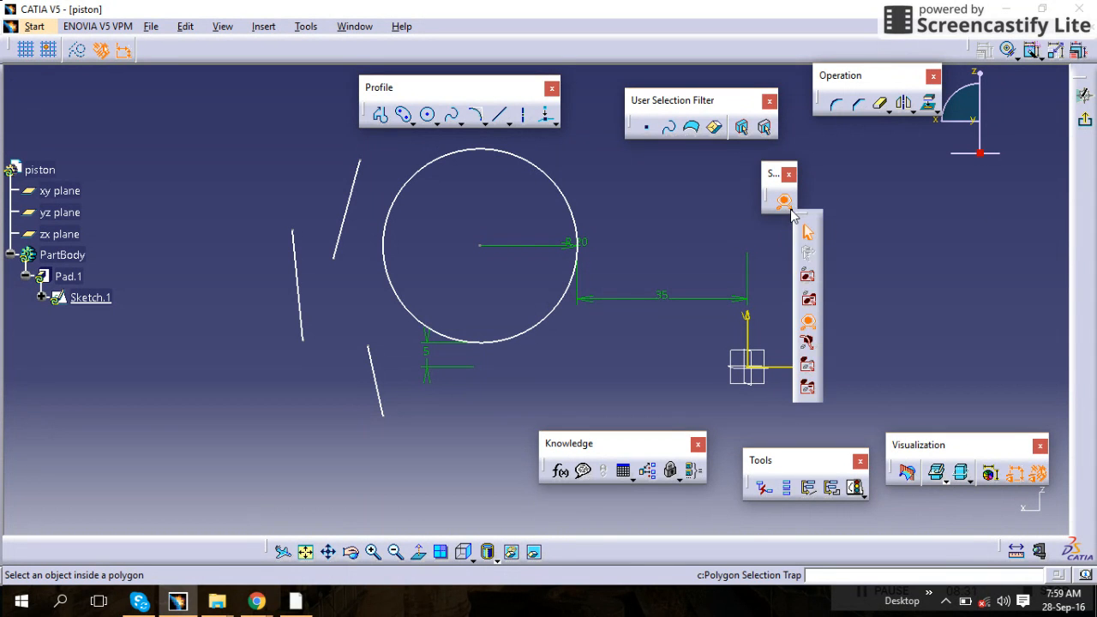
{"action": "left_click", "coordinate": [808, 345]}
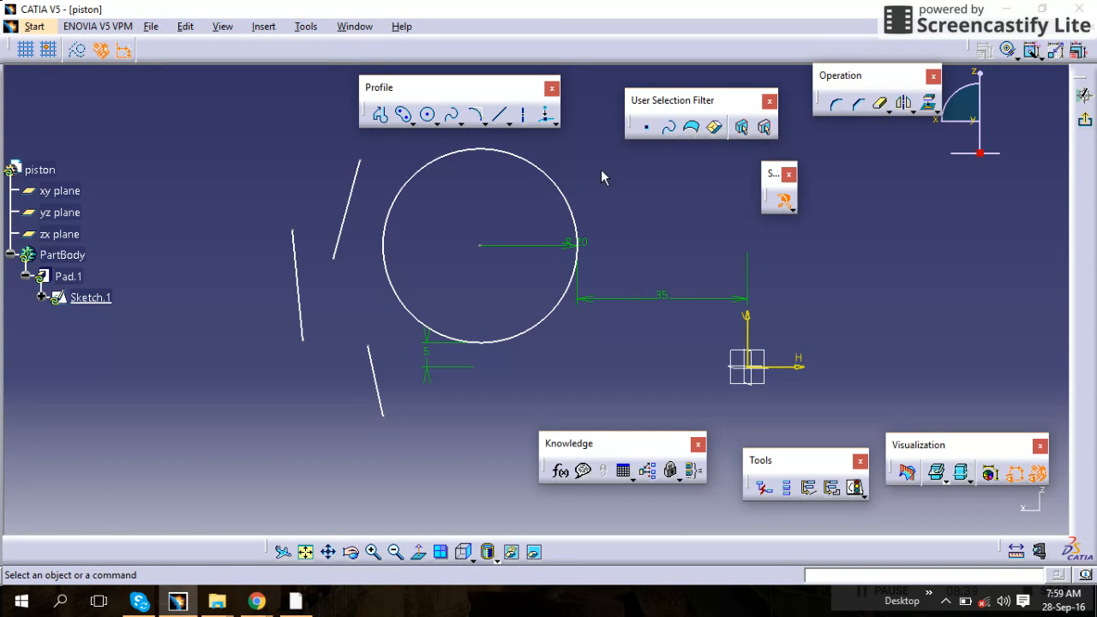
{"action": "mouse_move", "coordinate": [671, 372]}
{"action": "left_mouse_down"}
{"action": "mouse_move", "coordinate": [671, 287]}
{"action": "mouse_move", "coordinate": [577, 367]}
{"action": "left_mouse_up"}
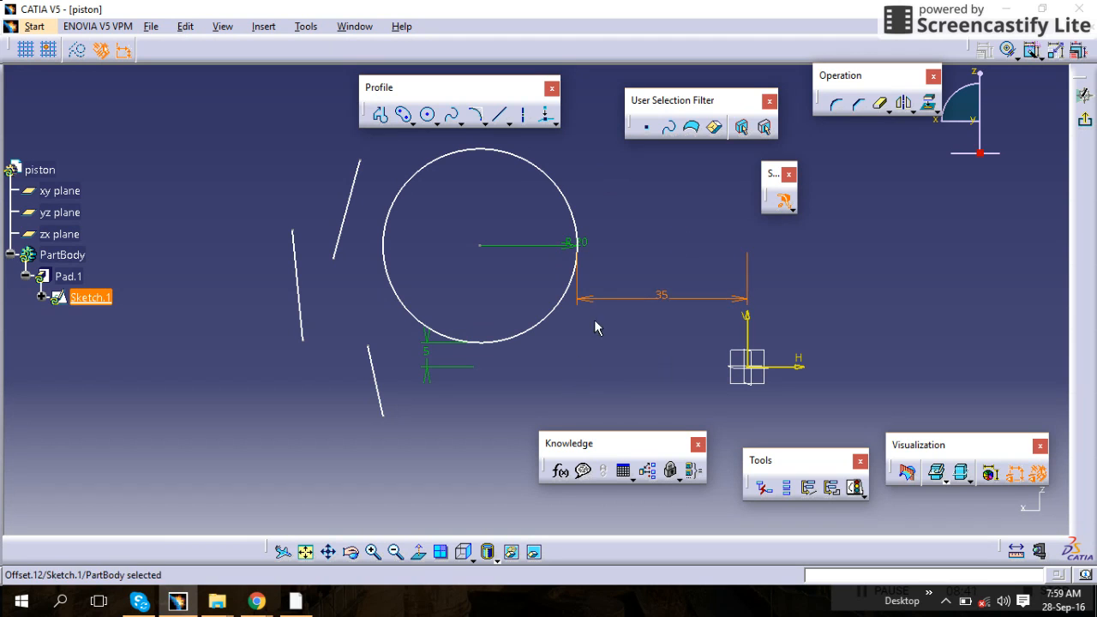
{"action": "left_click_drag", "start_coordinate": [572, 154], "coordinate": [519, 248]}
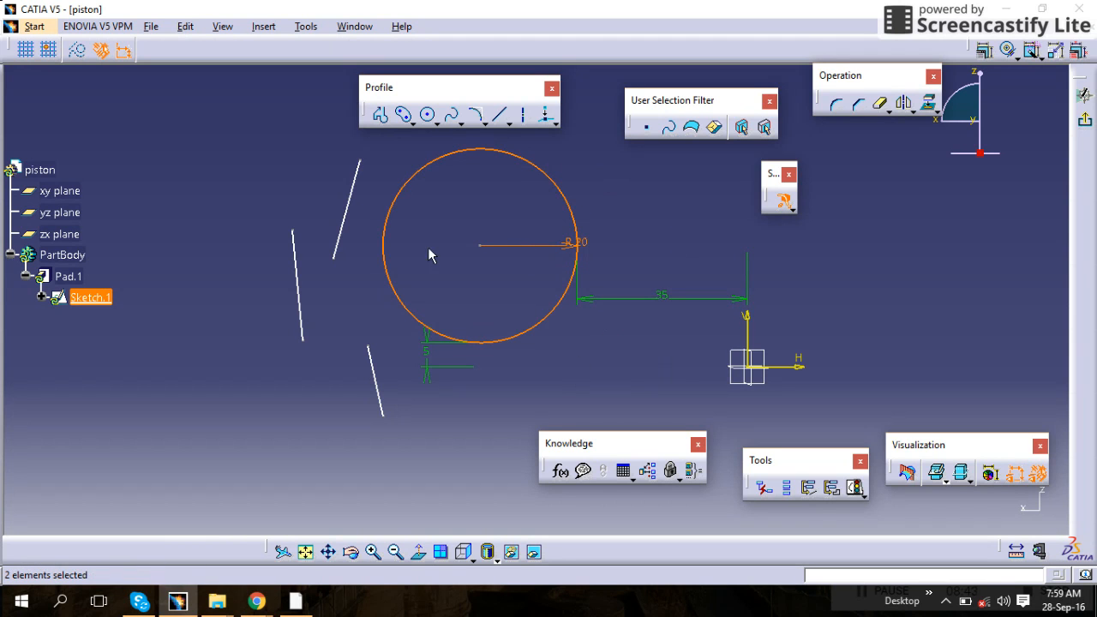
{"action": "left_click_drag", "start_coordinate": [328, 206], "coordinate": [353, 238]}
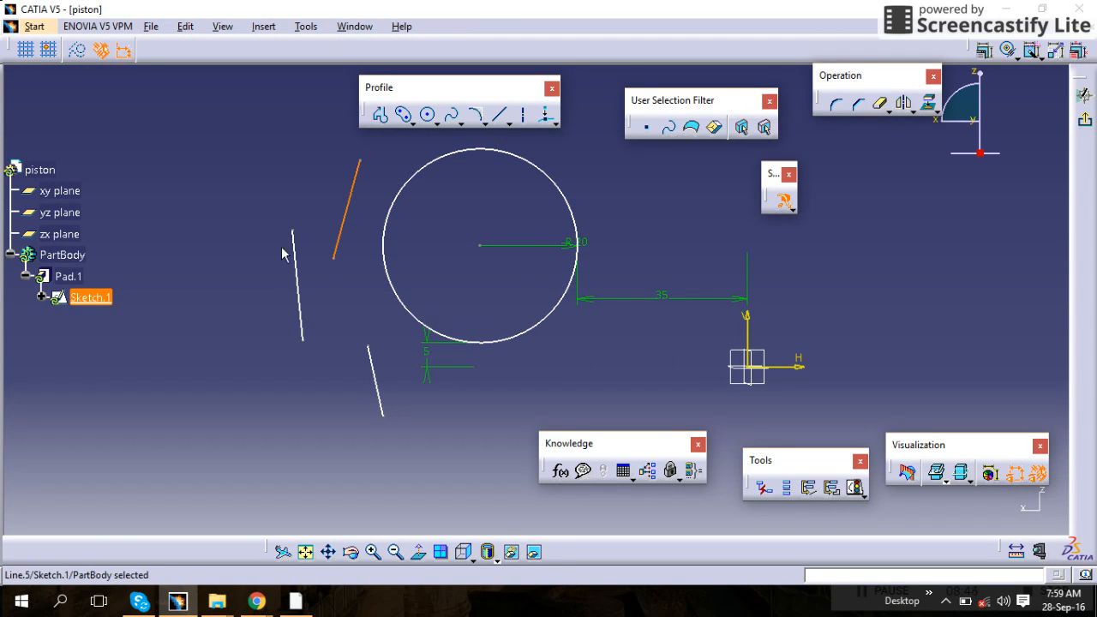
{"action": "mouse_move", "coordinate": [247, 240]}
{"action": "left_mouse_down"}
{"action": "mouse_move", "coordinate": [301, 280]}
{"action": "mouse_move", "coordinate": [319, 318]}
{"action": "left_mouse_up"}
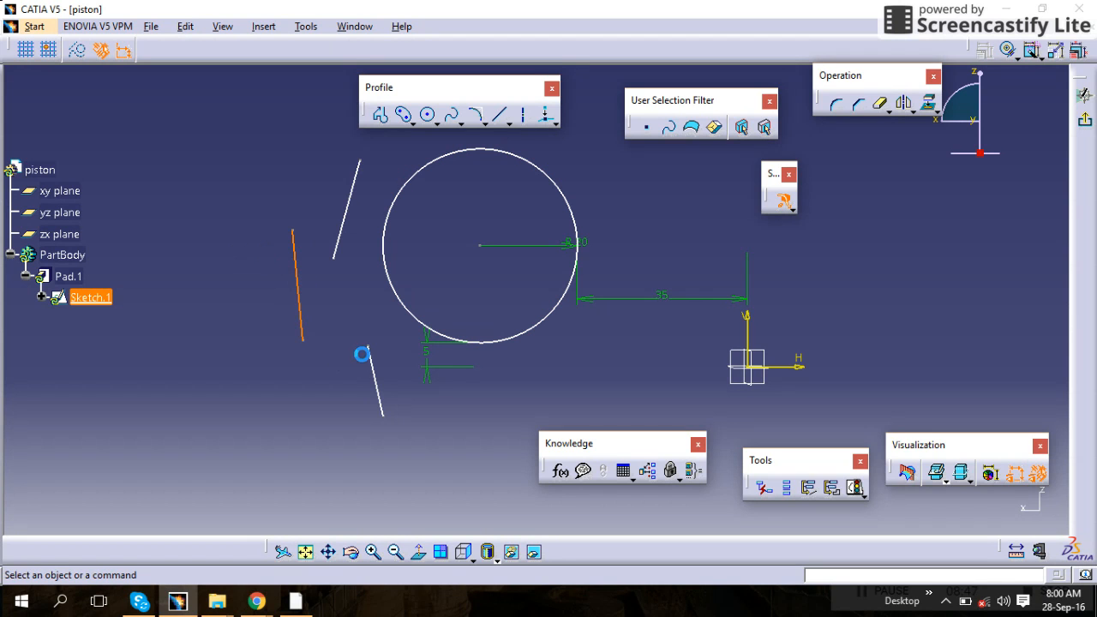
{"action": "left_click_drag", "start_coordinate": [363, 354], "coordinate": [385, 385]}
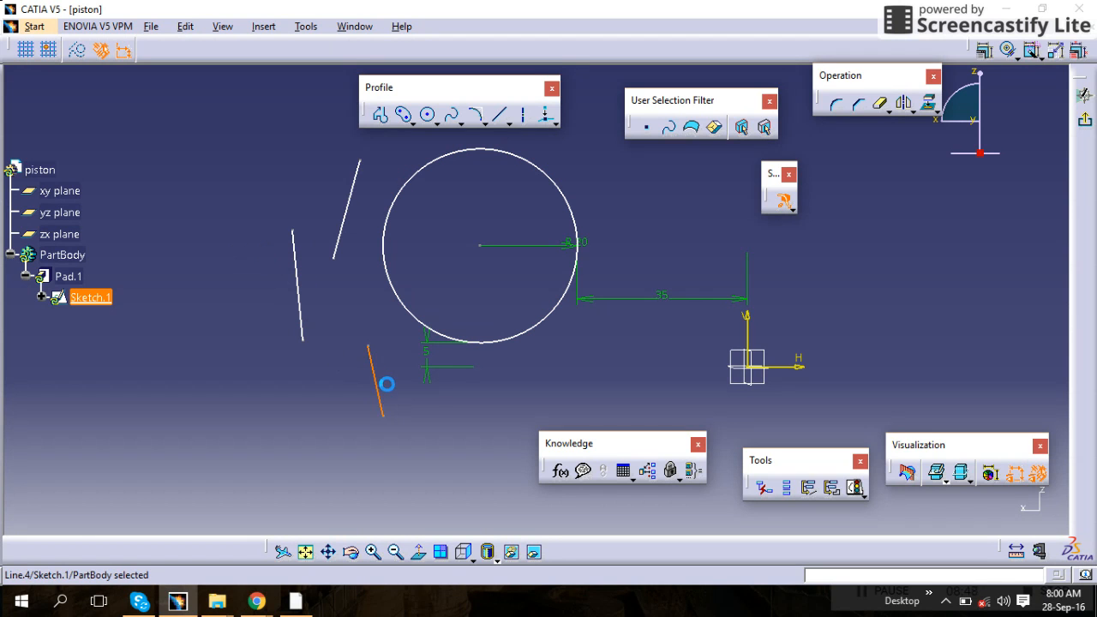
Switch to the Outside Rectangle Selection Trap and select everything outside rectangles drawn around single lines, clearing the selection each time
{"action": "left_click", "coordinate": [789, 207]}
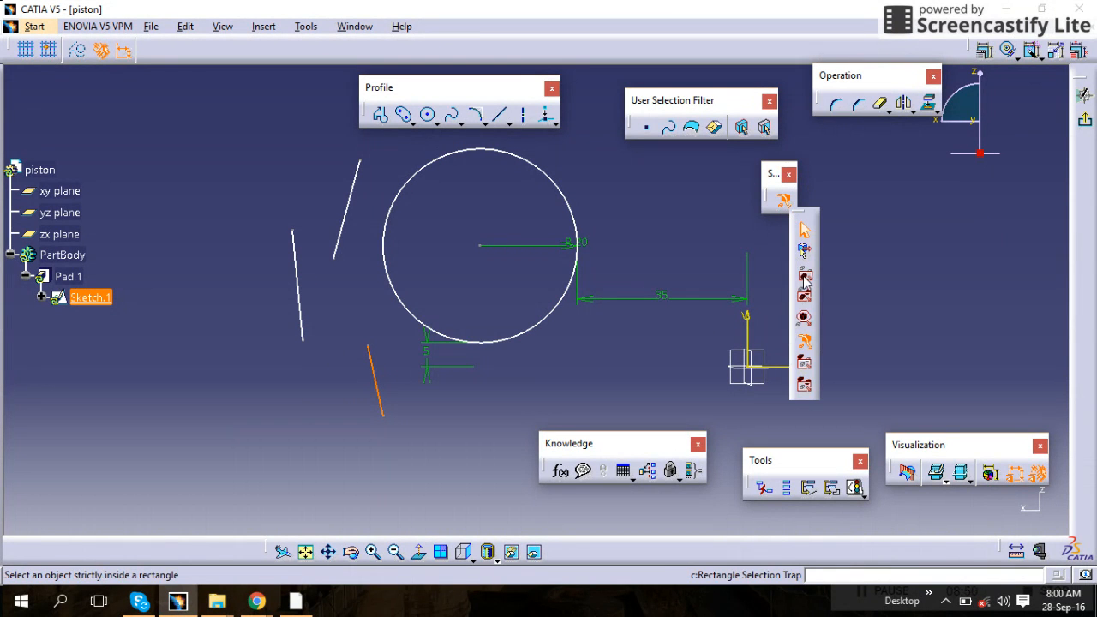
{"action": "left_click", "coordinate": [805, 363]}
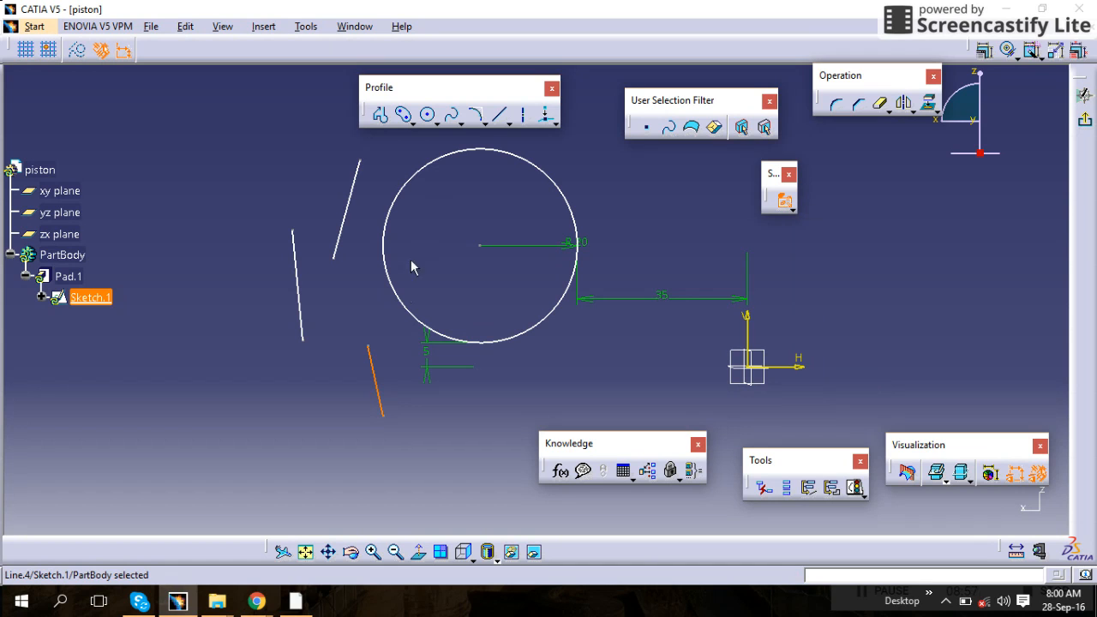
{"action": "left_click", "coordinate": [329, 399]}
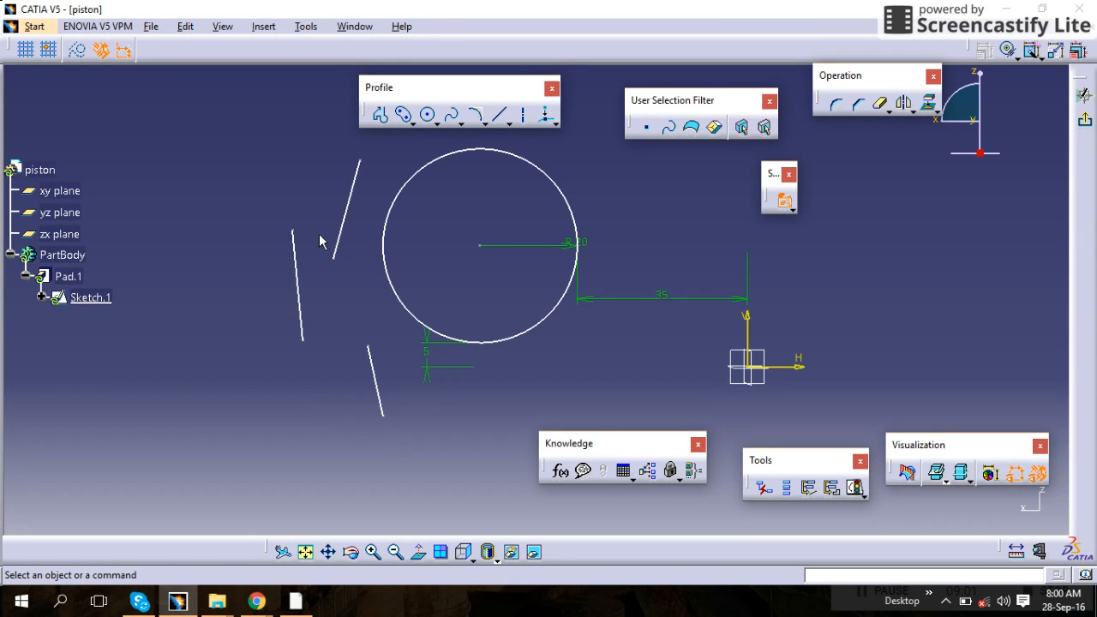
{"action": "mouse_move", "coordinate": [325, 338]}
{"action": "left_mouse_down"}
{"action": "mouse_move", "coordinate": [343, 412]}
{"action": "mouse_move", "coordinate": [403, 443]}
{"action": "left_mouse_up"}
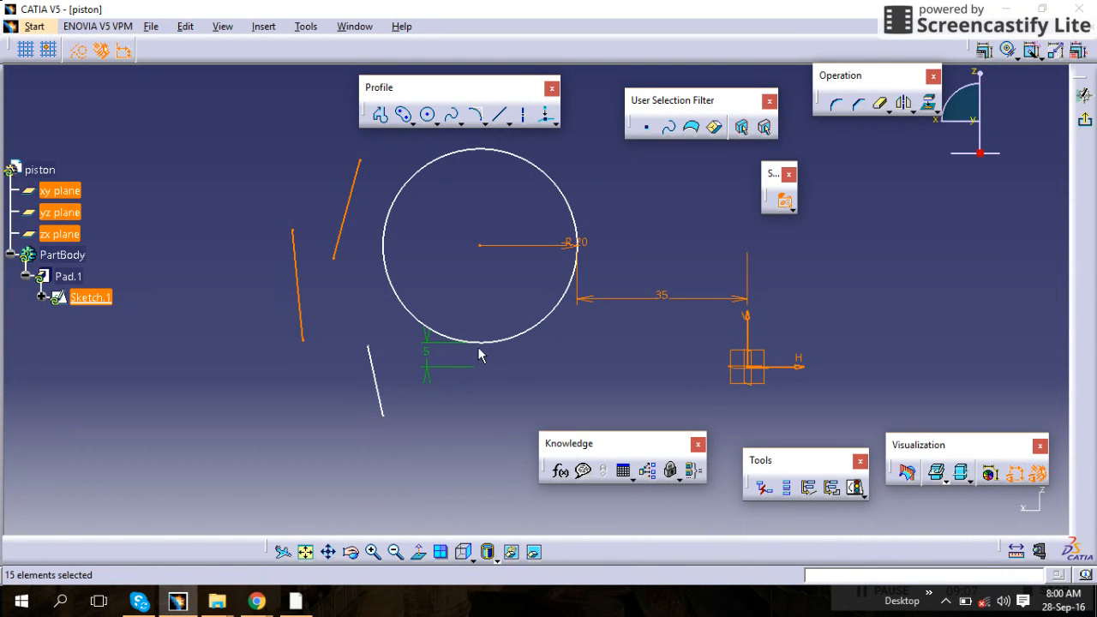
{"action": "left_click", "coordinate": [347, 321]}
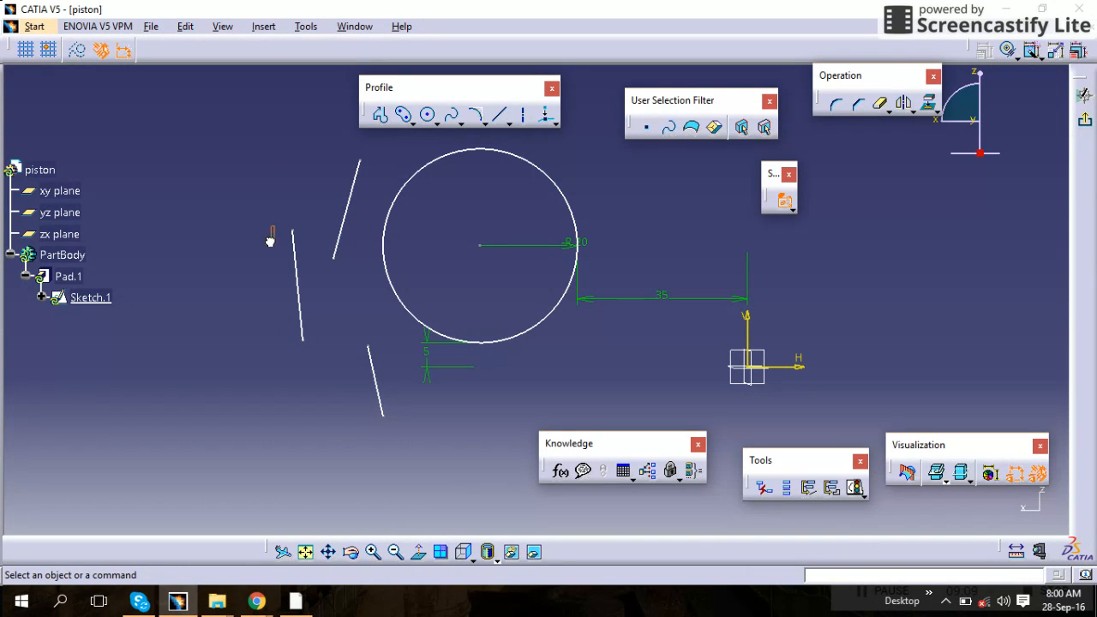
{"action": "mouse_move", "coordinate": [274, 226]}
{"action": "left_mouse_down"}
{"action": "mouse_move", "coordinate": [330, 369]}
{"action": "mouse_move", "coordinate": [299, 380]}
{"action": "mouse_move", "coordinate": [324, 380]}
{"action": "mouse_move", "coordinate": [313, 377]}
{"action": "left_mouse_up"}
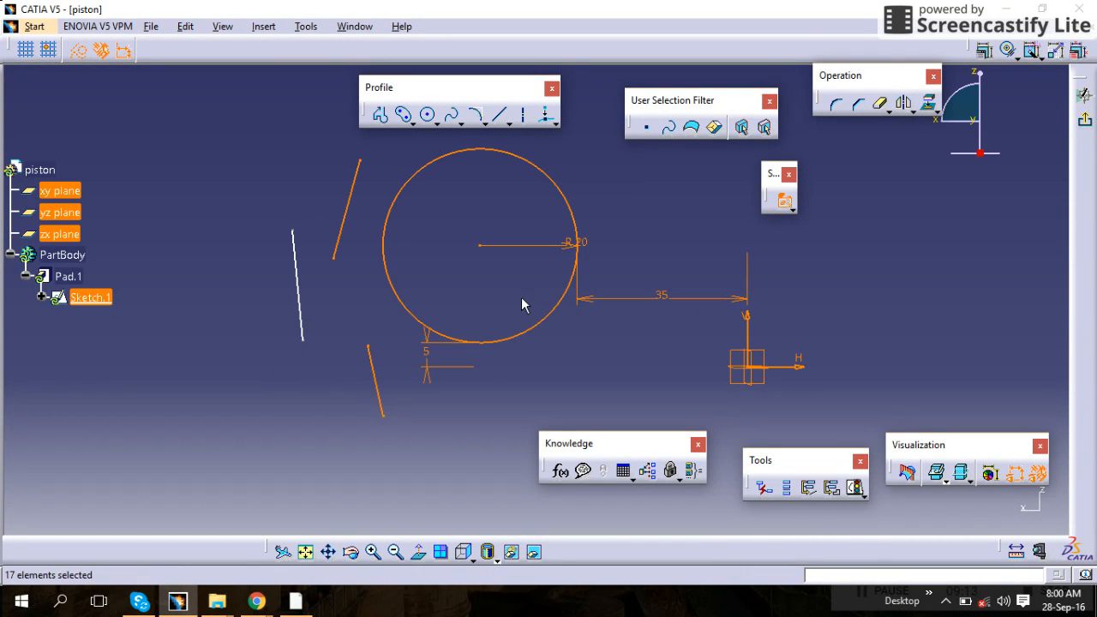
{"action": "left_click", "coordinate": [331, 172]}
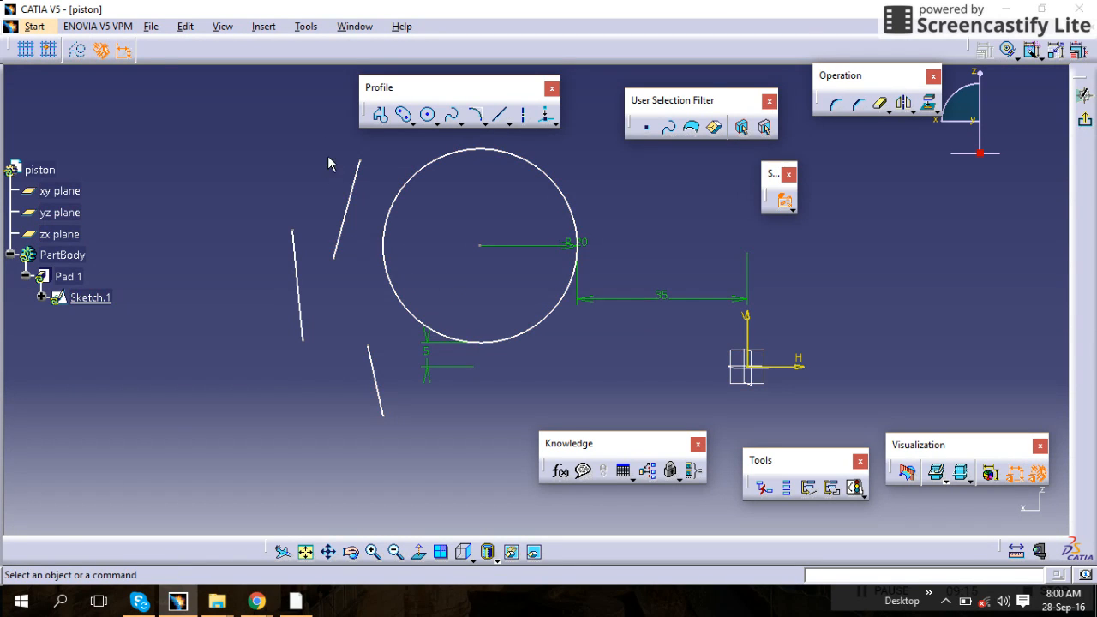
{"action": "mouse_move", "coordinate": [318, 130]}
{"action": "left_mouse_down"}
{"action": "mouse_move", "coordinate": [345, 286]}
{"action": "mouse_move", "coordinate": [363, 289]}
{"action": "left_mouse_up"}
{"action": "left_click", "coordinate": [573, 316]}
Switch to the Outside Intersecting Rectangle Selection Trap and select elements outside or crossing drawn rectangles, clearing the selection between tries
{"action": "left_click", "coordinate": [794, 209]}
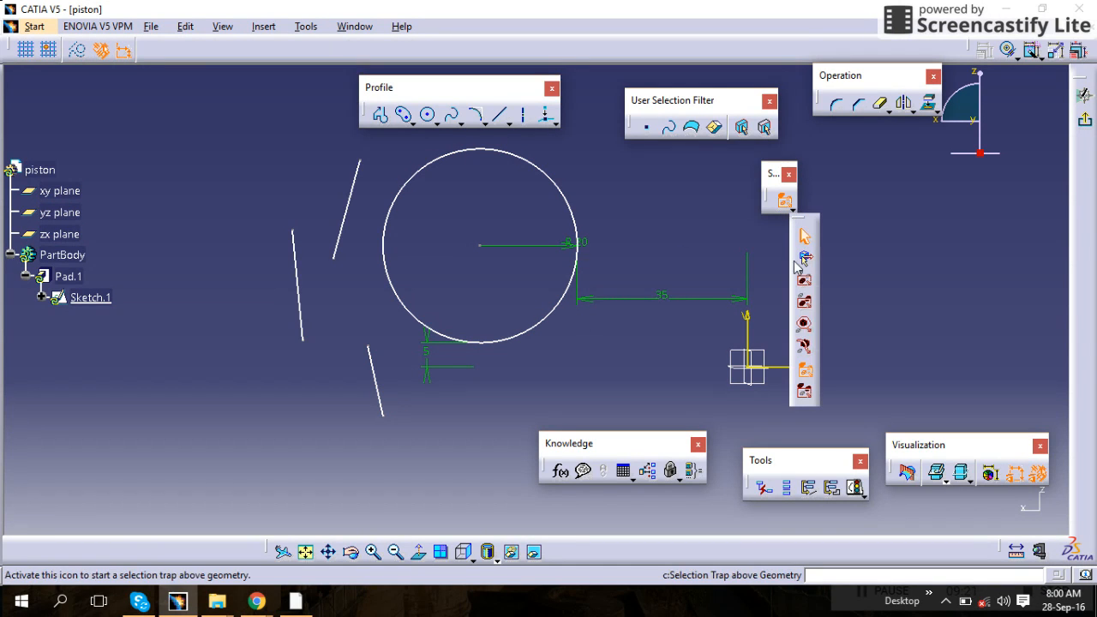
{"action": "left_click", "coordinate": [805, 394]}
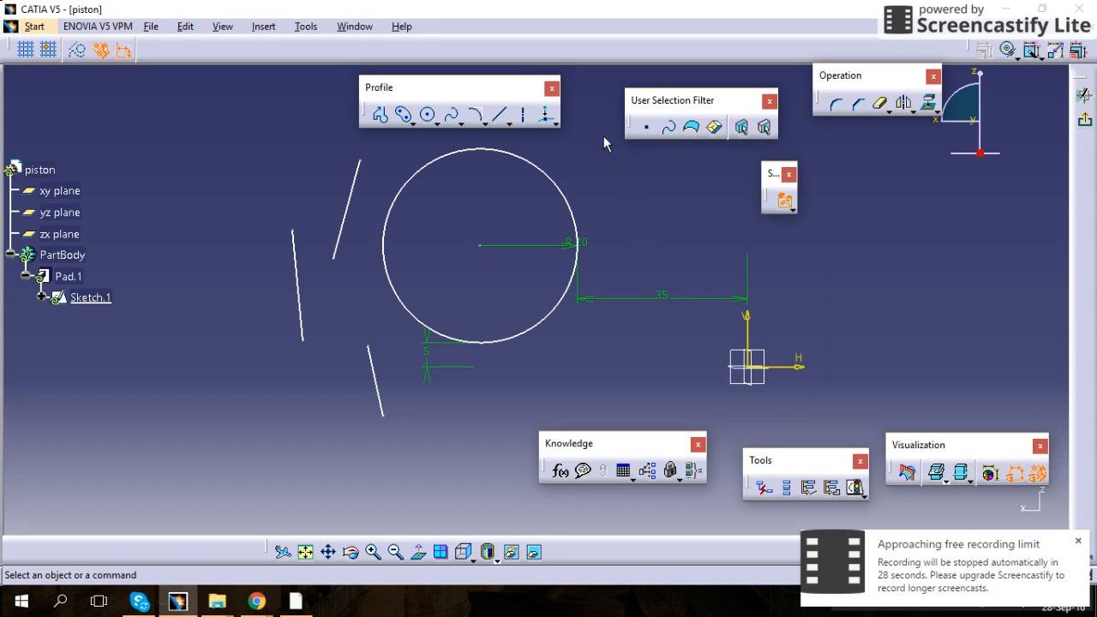
{"action": "mouse_move", "coordinate": [604, 135]}
{"action": "left_mouse_down"}
{"action": "mouse_move", "coordinate": [588, 215]}
{"action": "mouse_move", "coordinate": [372, 386]}
{"action": "mouse_move", "coordinate": [273, 426]}
{"action": "left_mouse_up"}
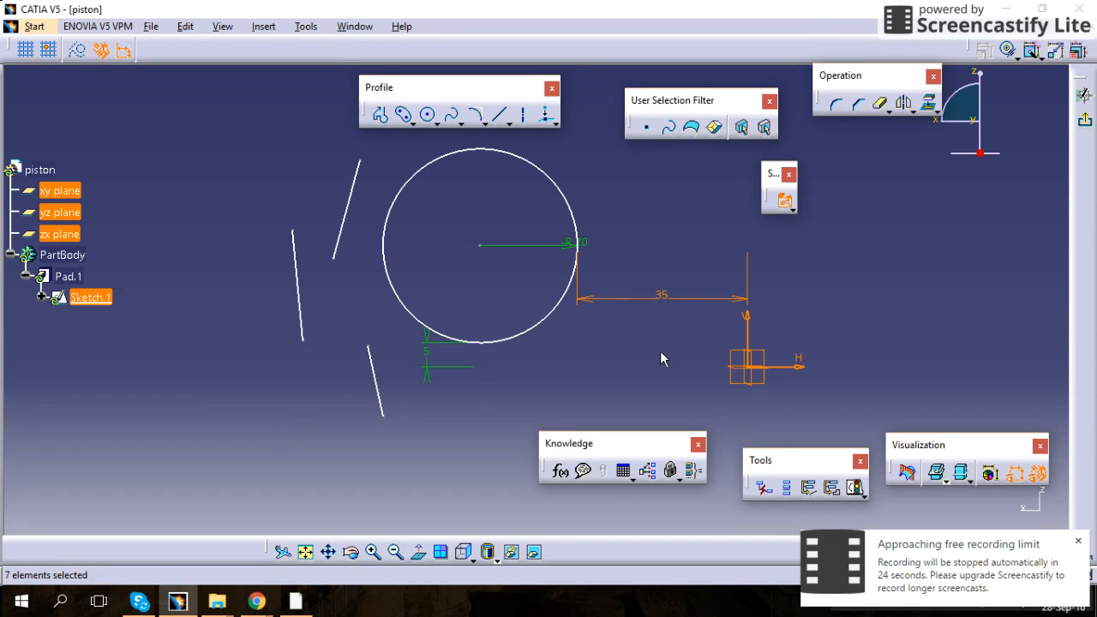
{"action": "mouse_move", "coordinate": [369, 165]}
{"action": "left_mouse_down"}
{"action": "mouse_move", "coordinate": [387, 196]}
{"action": "mouse_move", "coordinate": [331, 248]}
{"action": "mouse_move", "coordinate": [341, 255]}
{"action": "left_mouse_up"}
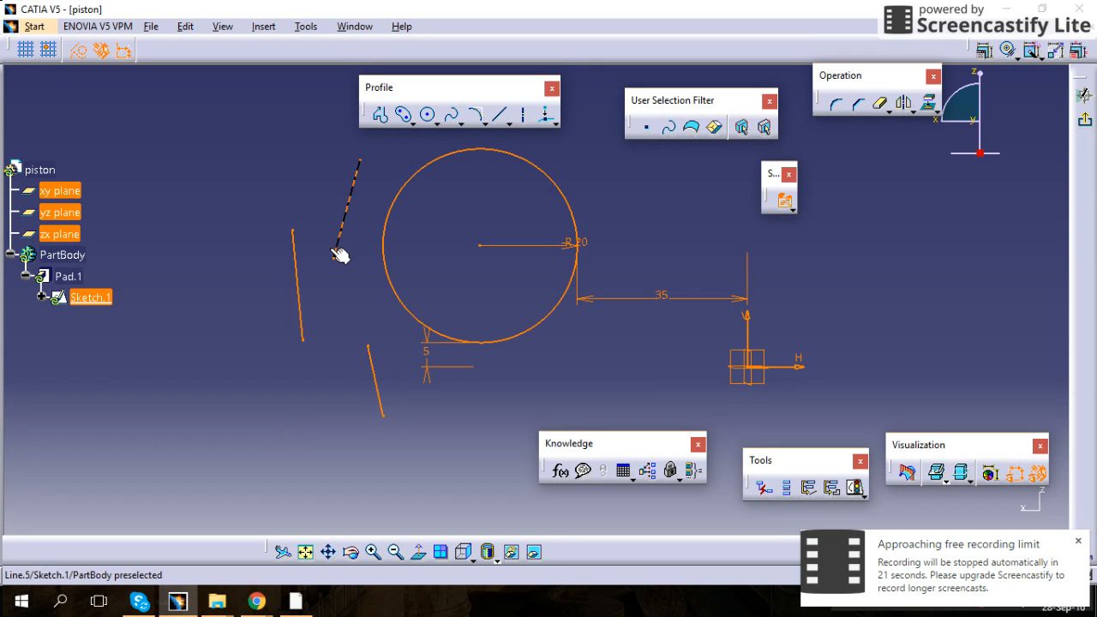
{"action": "left_click", "coordinate": [358, 291]}
{"action": "left_click_drag", "start_coordinate": [378, 335], "coordinate": [343, 440]}
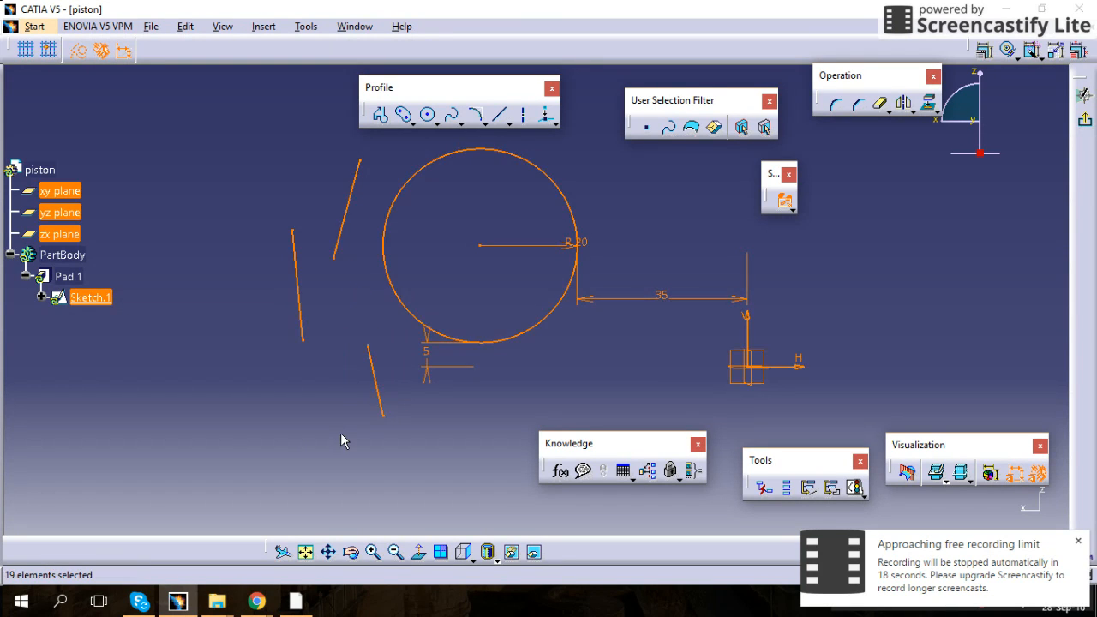
{"action": "left_click", "coordinate": [637, 248]}
Select all sketch elements with Select All twice, clearing the selection afterwards
{"action": "key", "text": "ctrl+a"}
{"action": "left_click", "coordinate": [637, 209]}
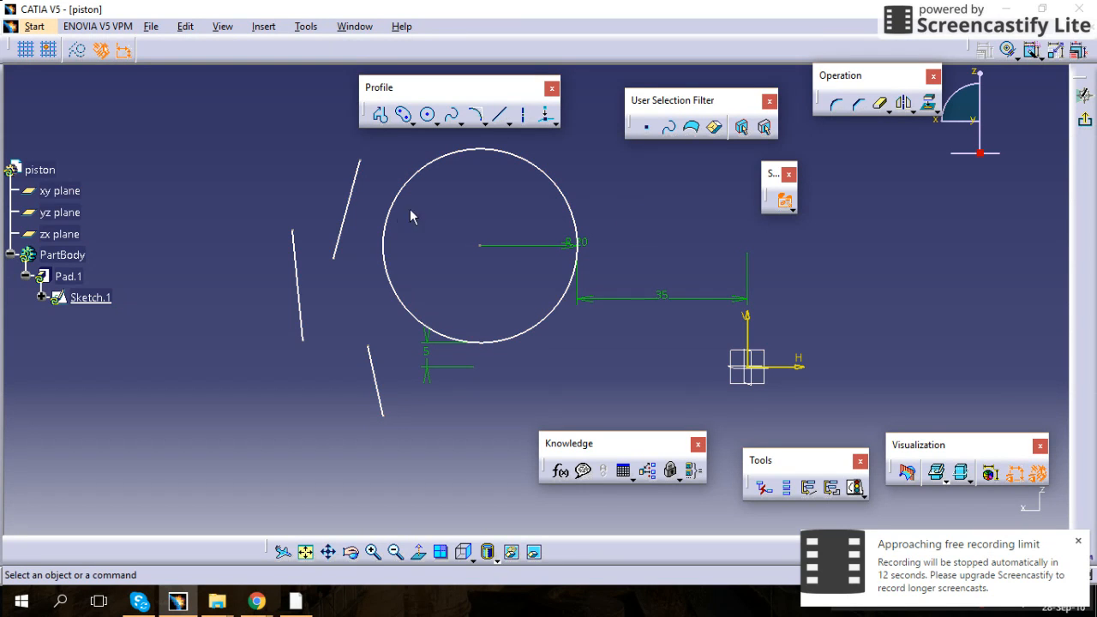
{"action": "key", "text": "ctrl+a"}
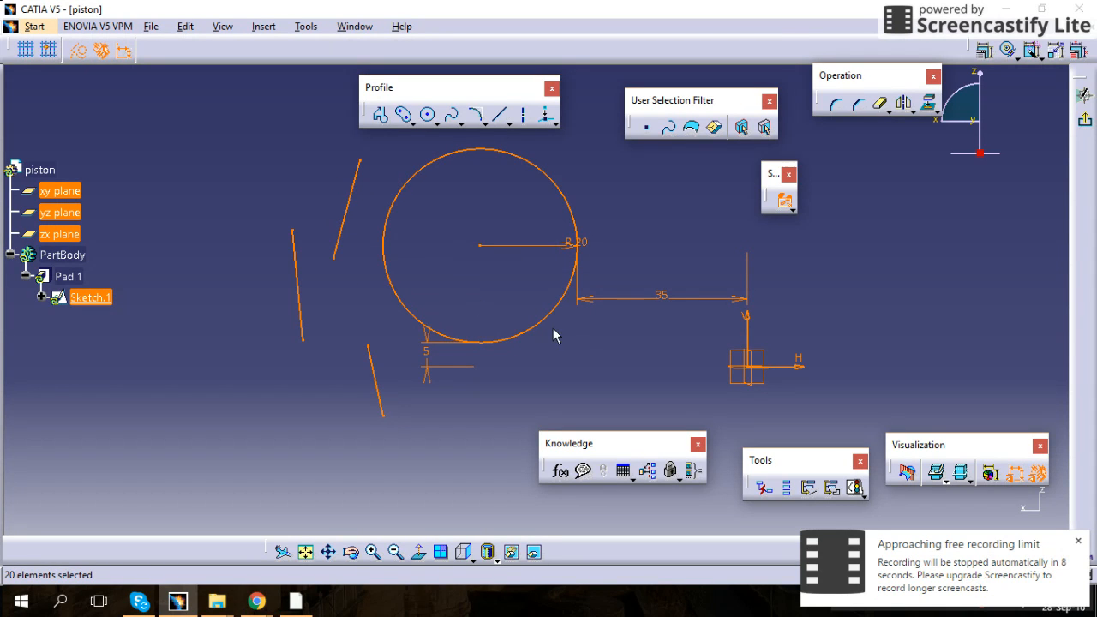
{"action": "left_click", "coordinate": [579, 346]}
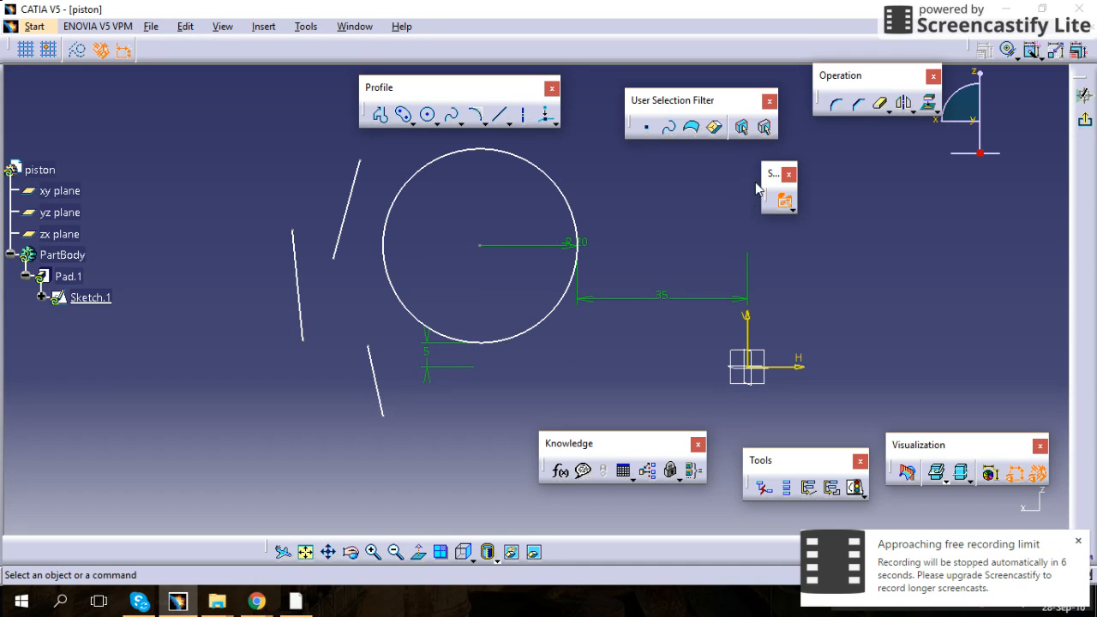
Switch the selection mode to the Intersecting Rectangle Selection Trap
{"action": "left_click", "coordinate": [788, 203]}
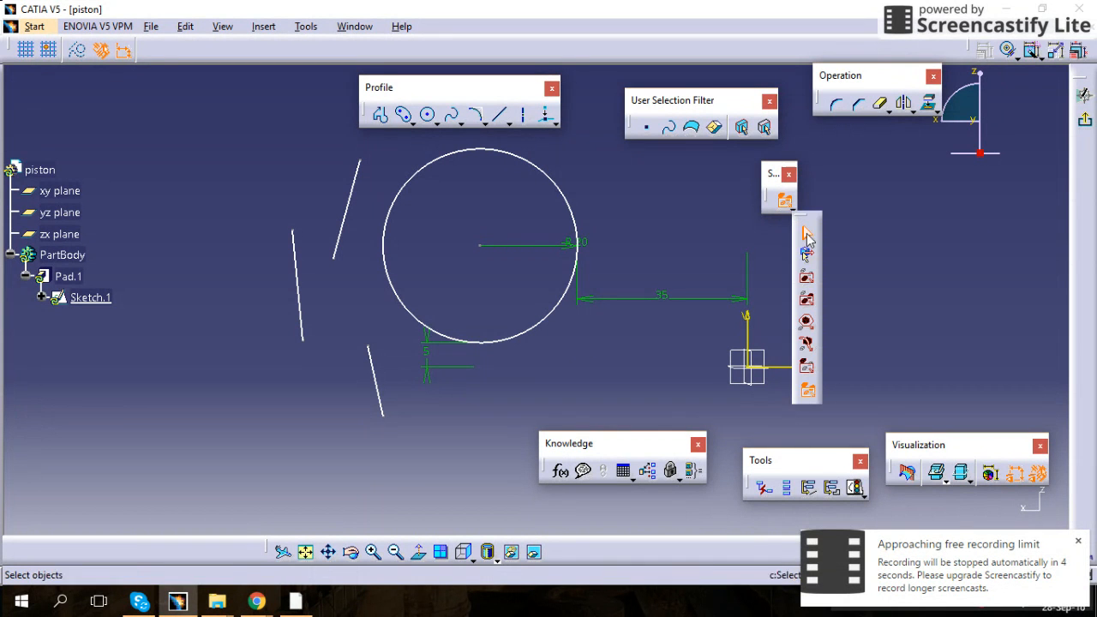
{"action": "left_click", "coordinate": [806, 296]}
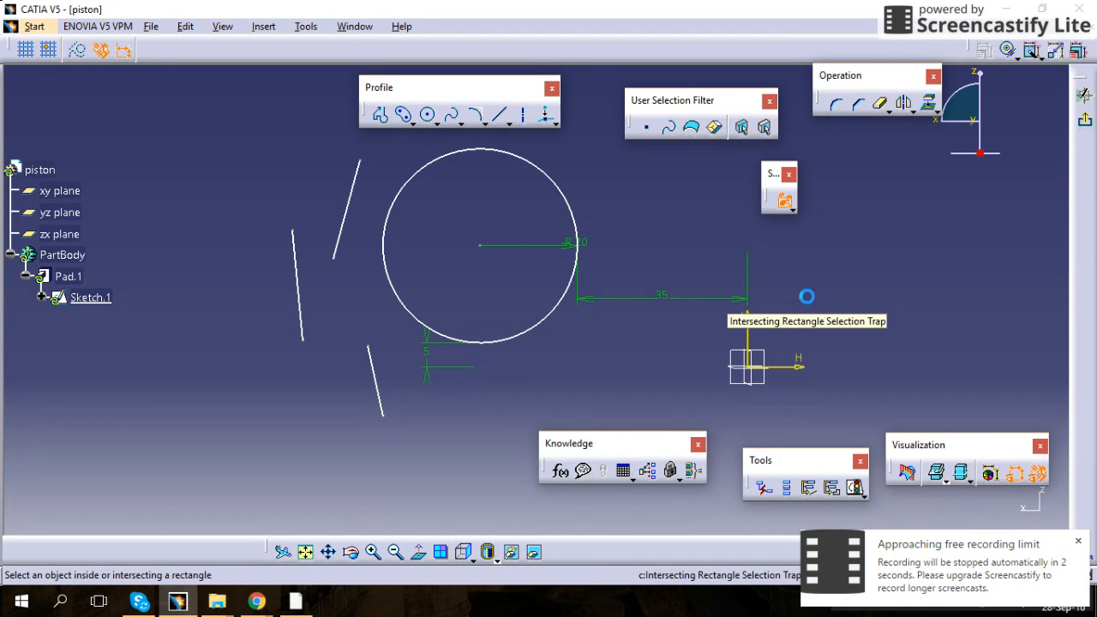